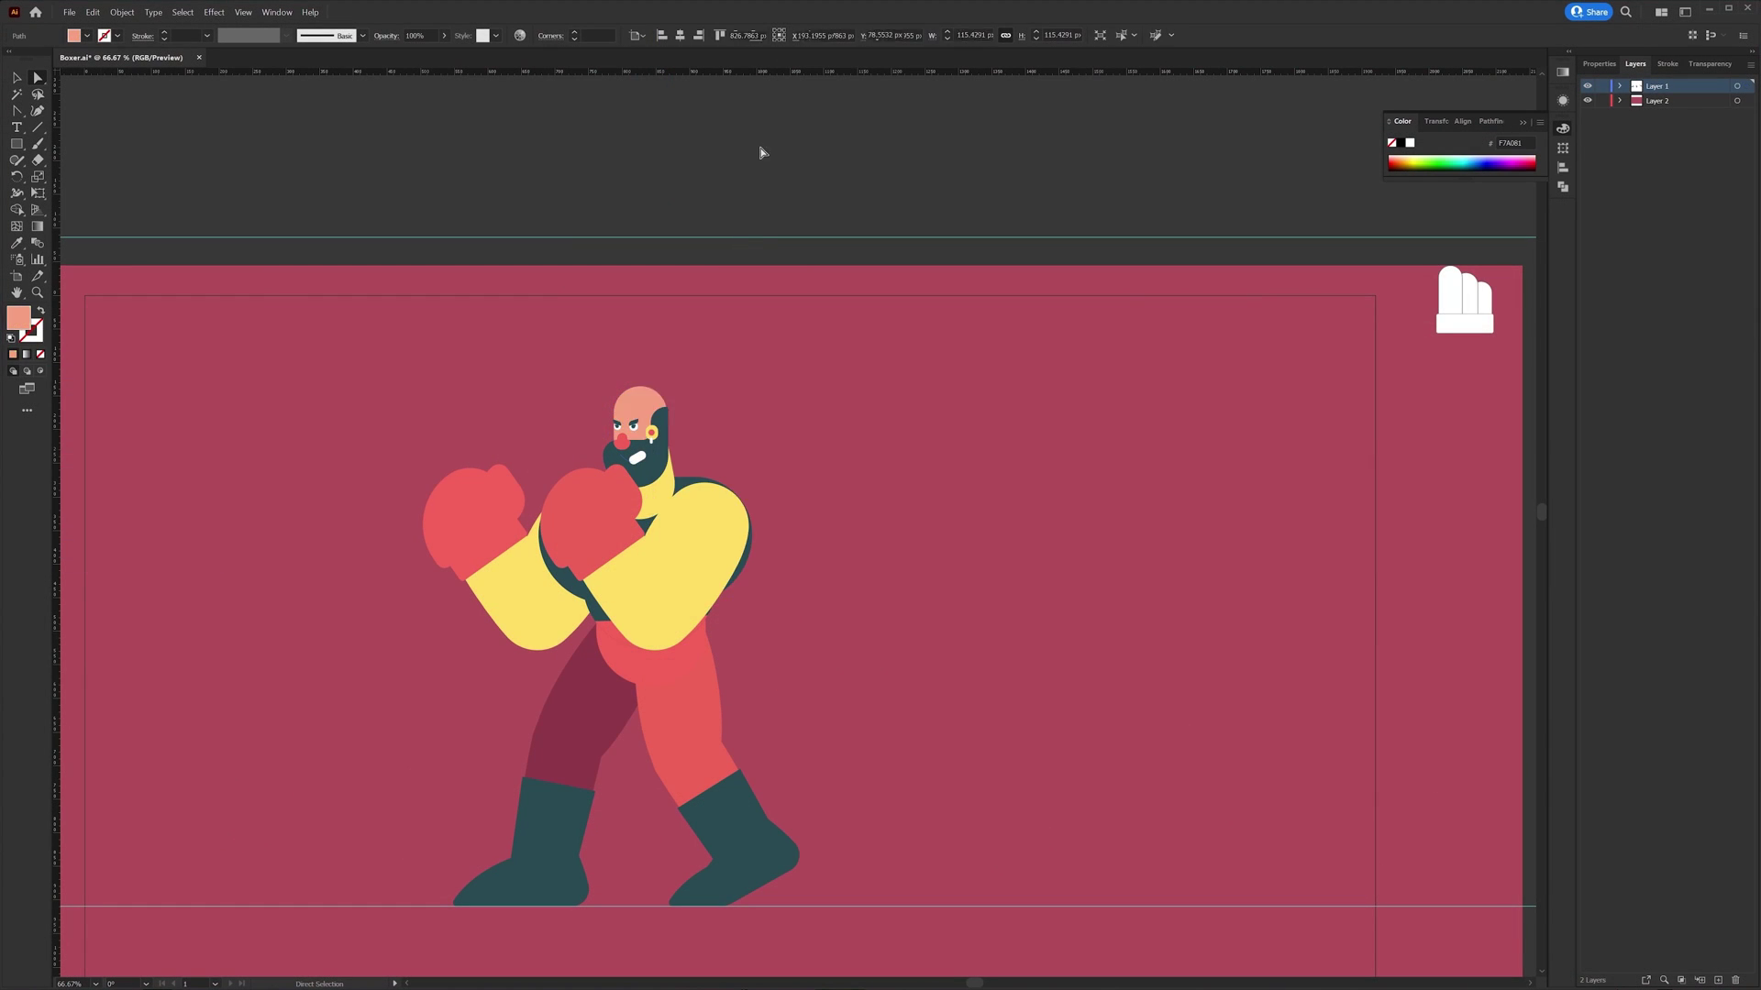
Select the boxer's front arm group in Illustrator to recolour its gloves yellow
click(629, 603)
scroll(629, 603, up, 1)
scroll(695, 514, up, 2)
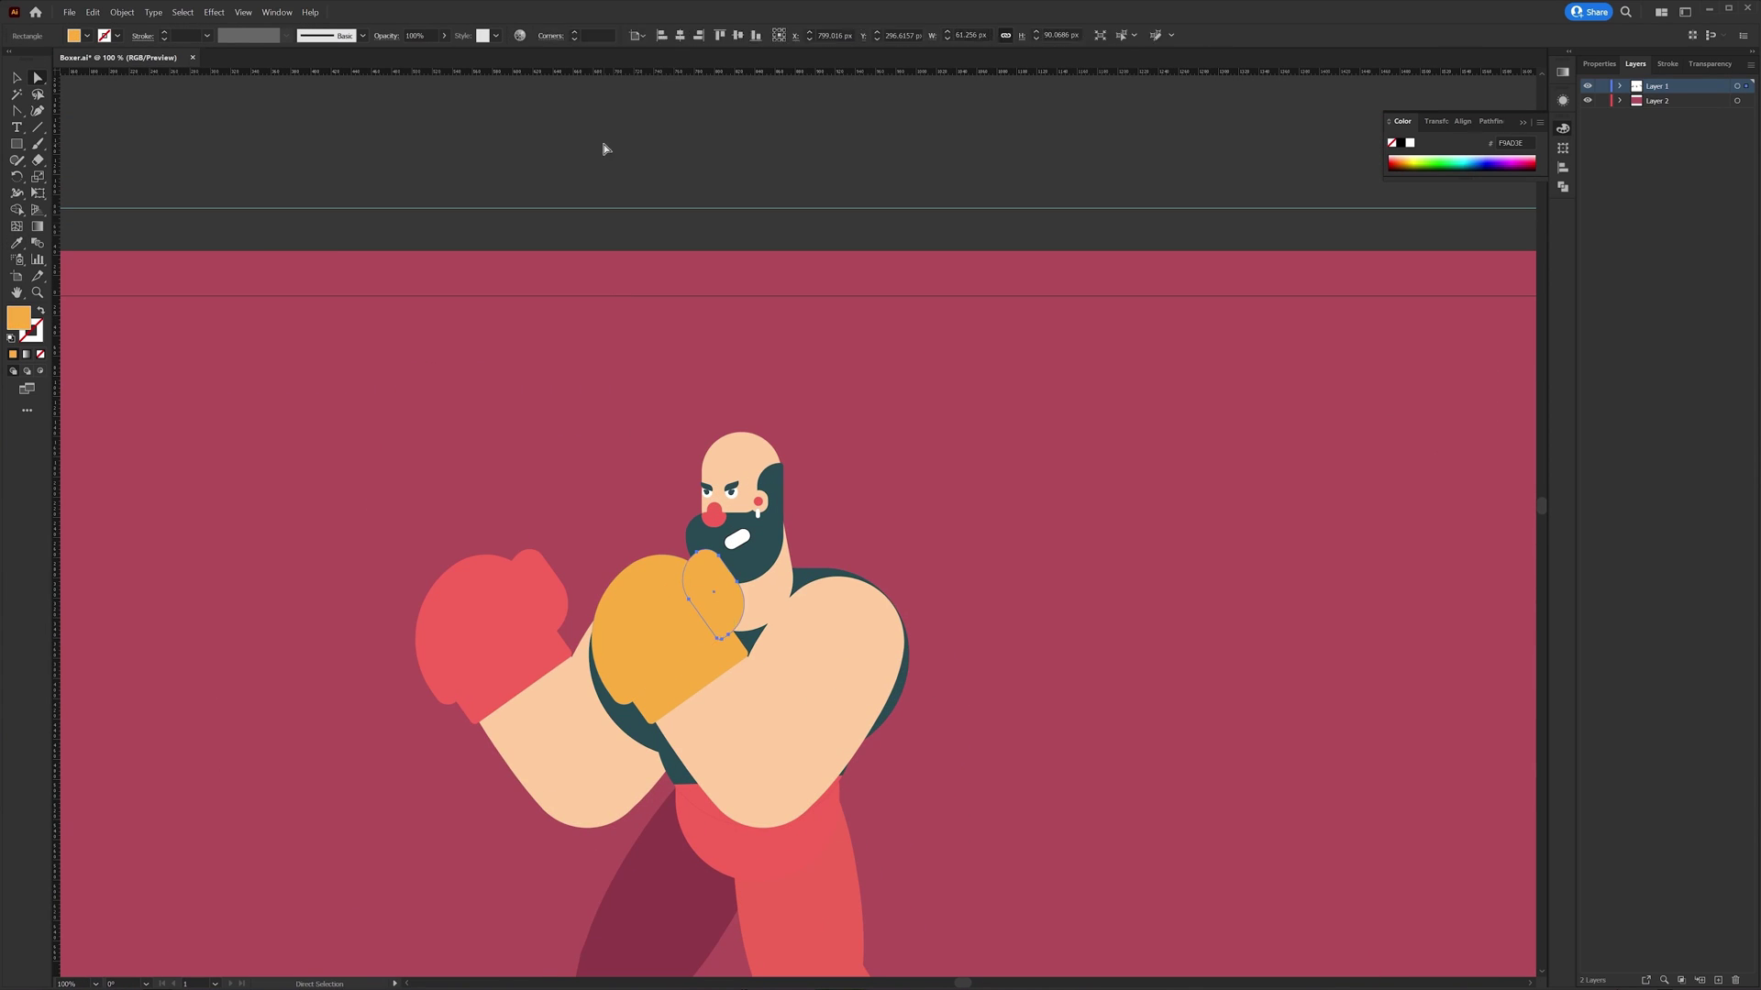
scroll(614, 138, up, 2)
scroll(743, 760, up, 3)
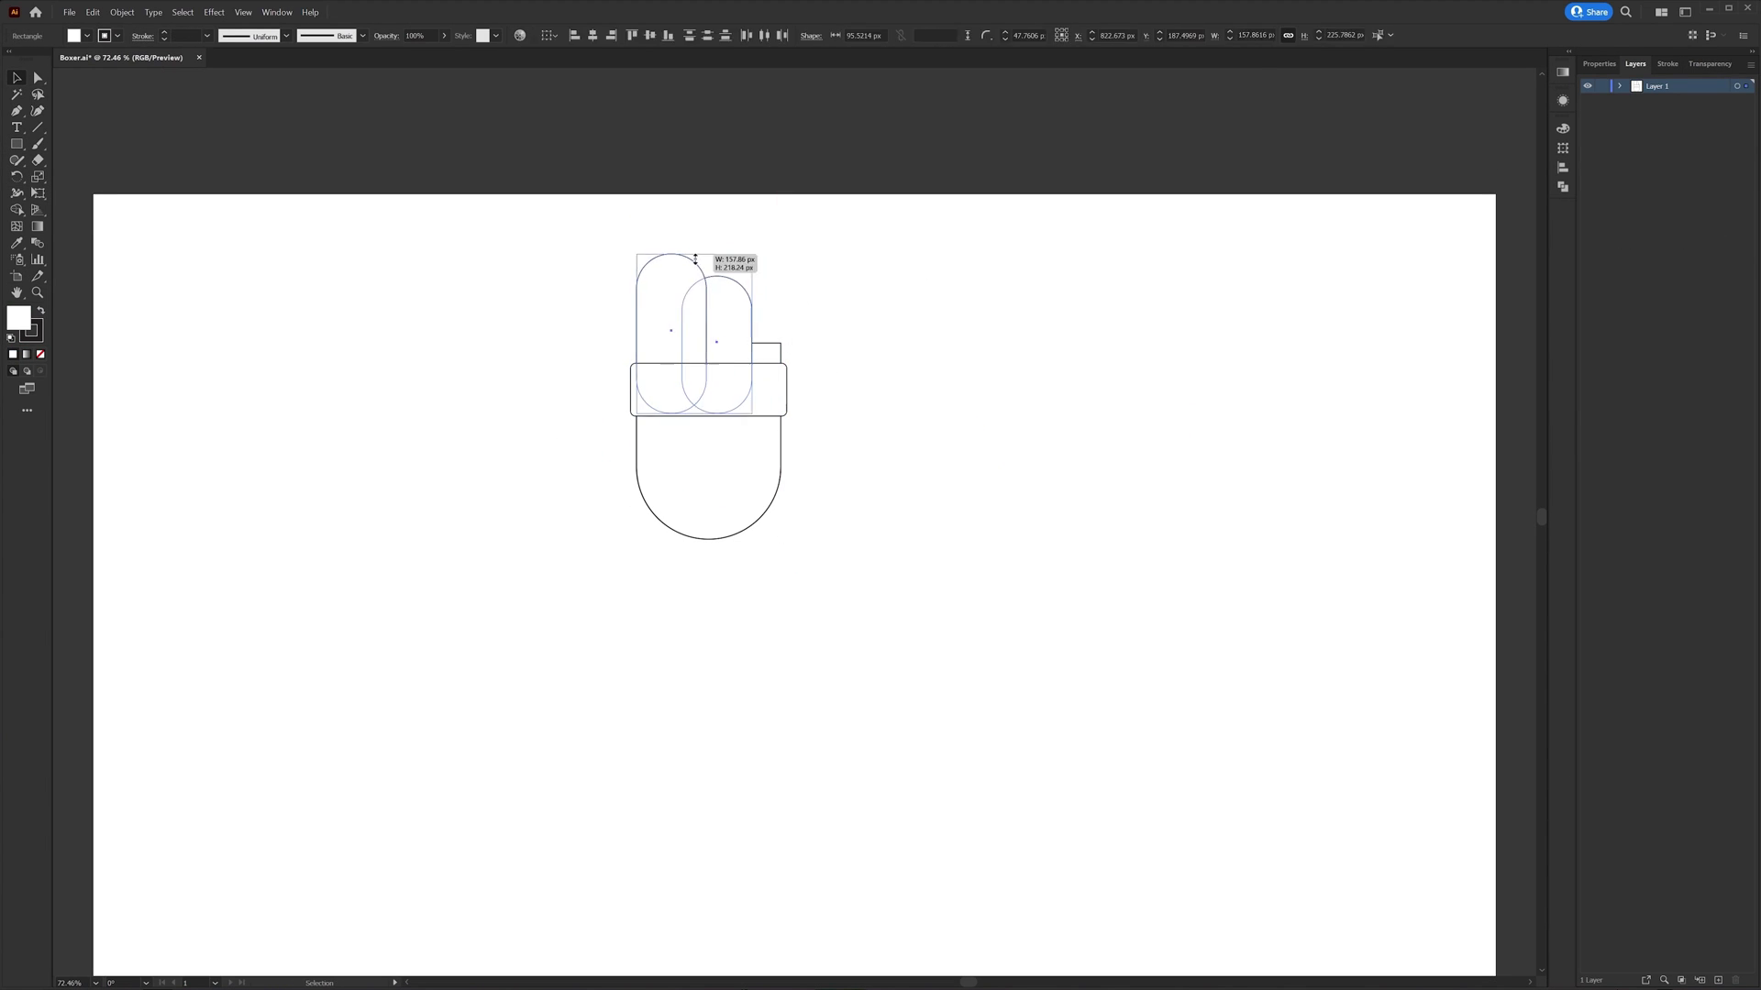
Position the eyebrow shape above the boxer's right eye
scroll(1010, 302, up, 1)
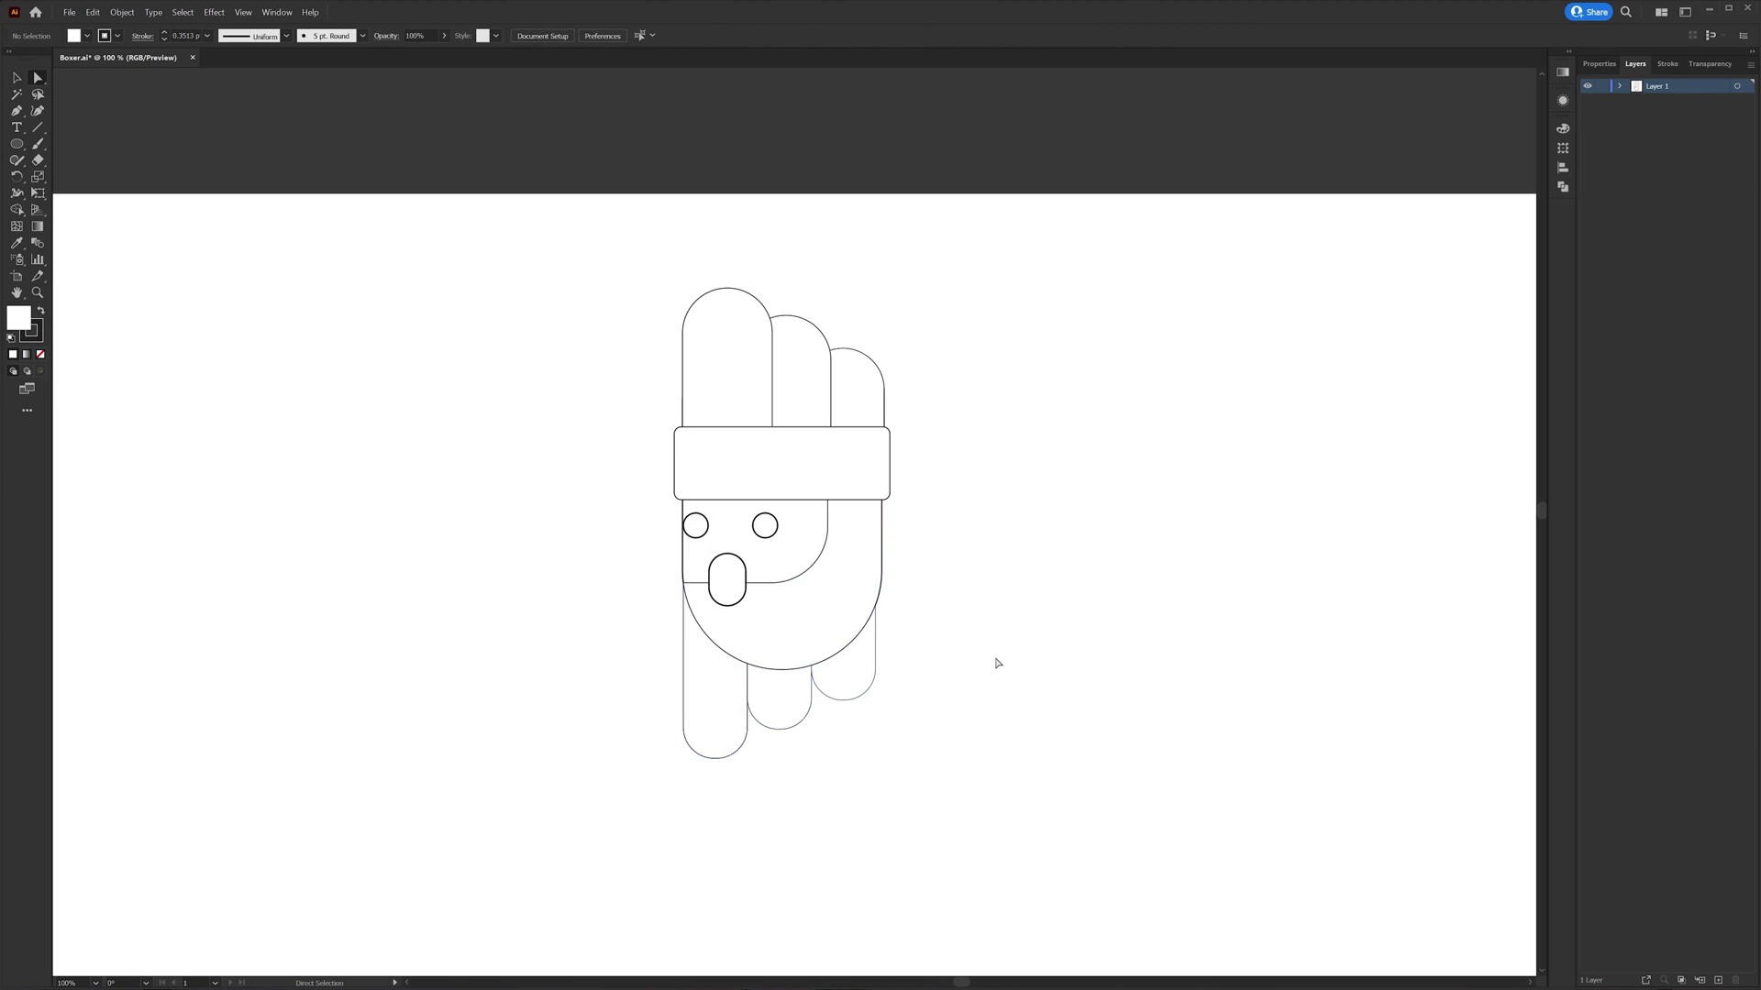
scroll(998, 662, down, 5)
drag(17, 144, 62, 147)
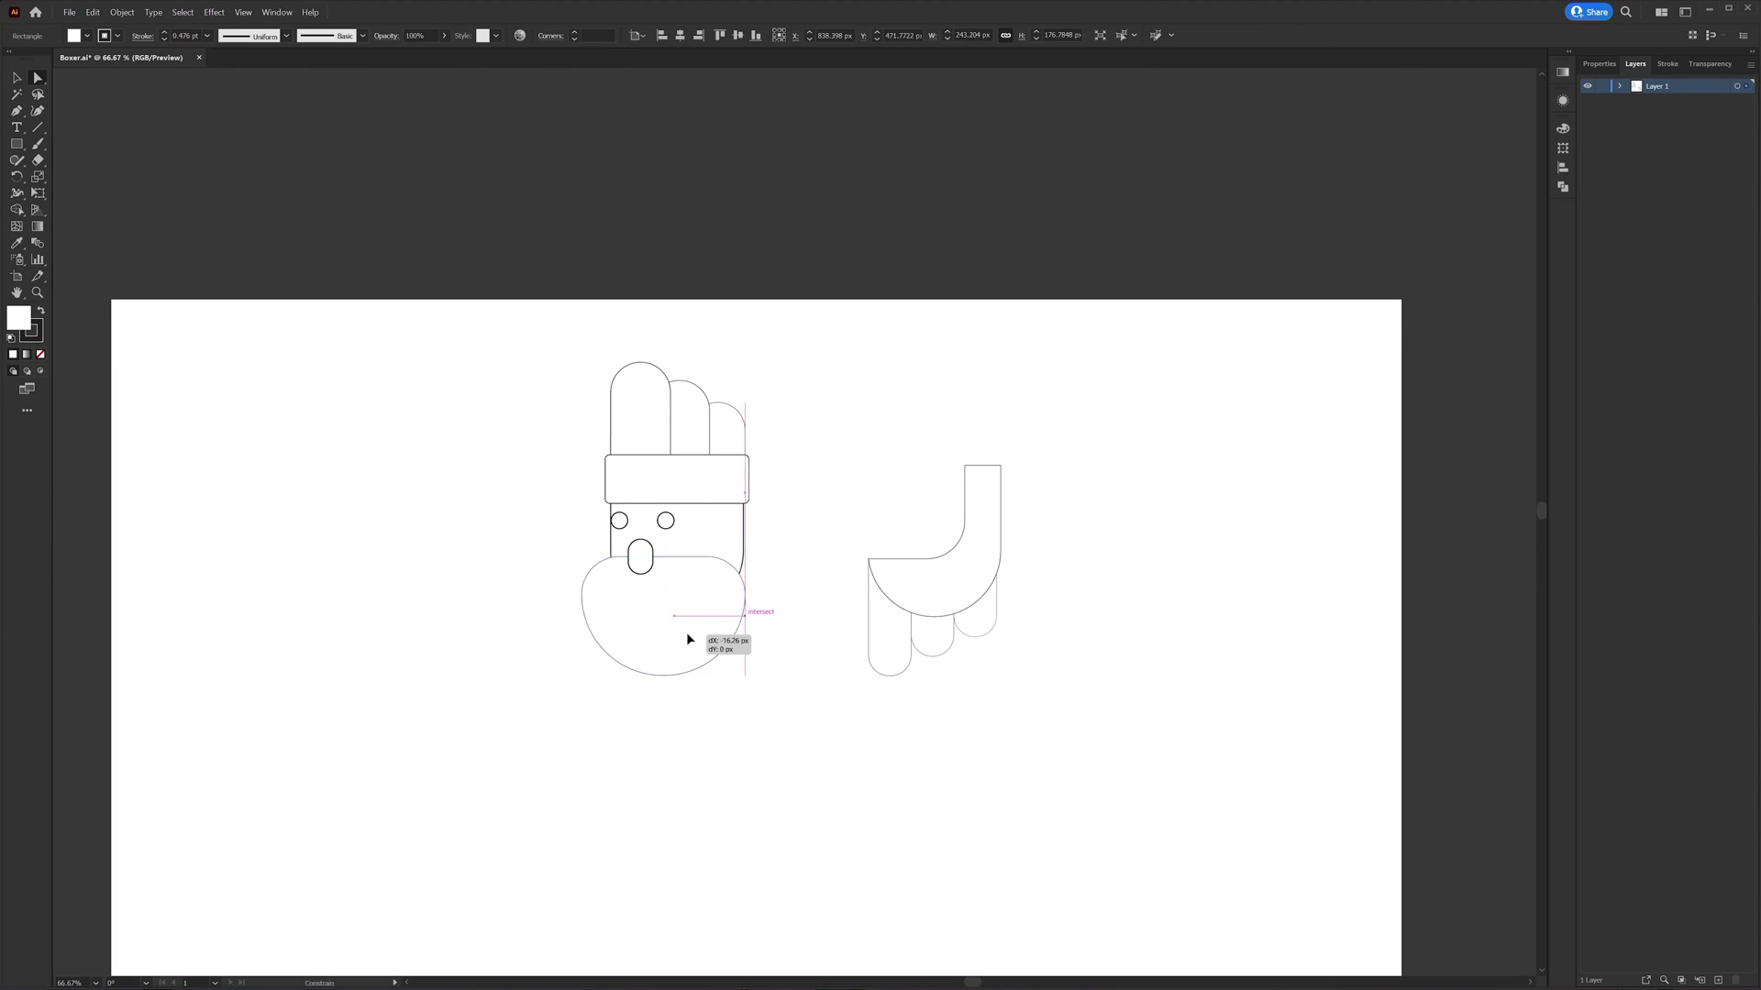
scroll(688, 637, up, 4)
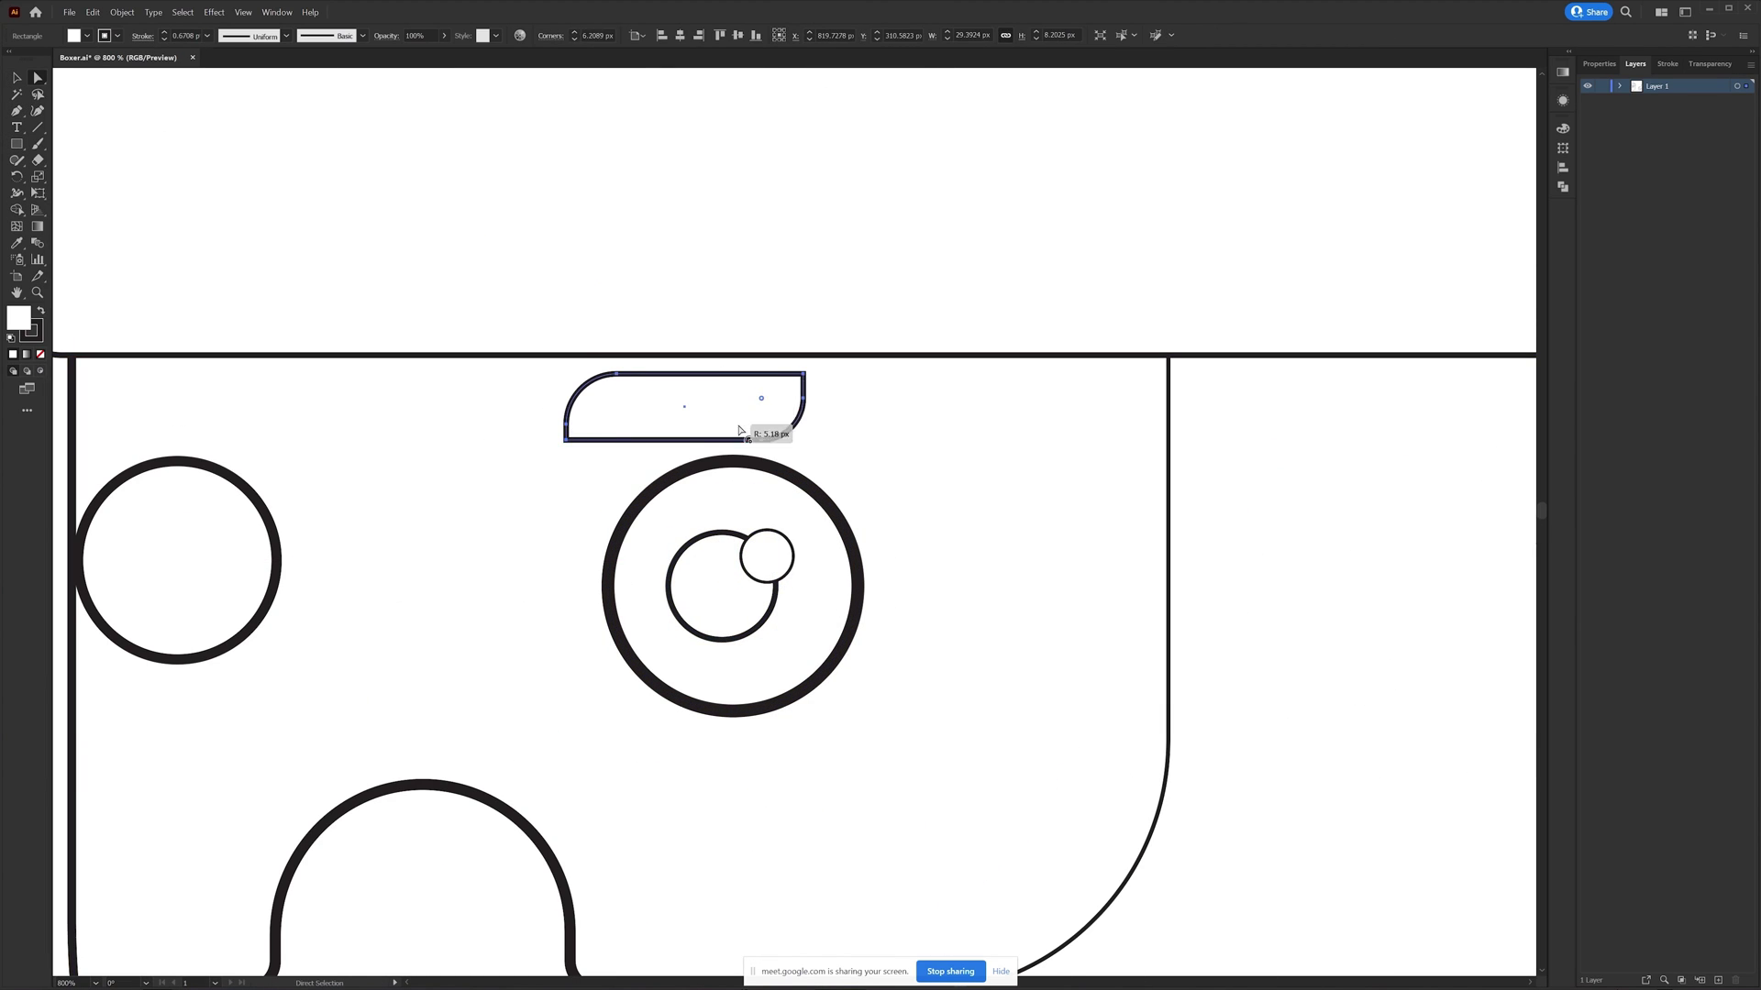
drag(870, 526, 897, 559)
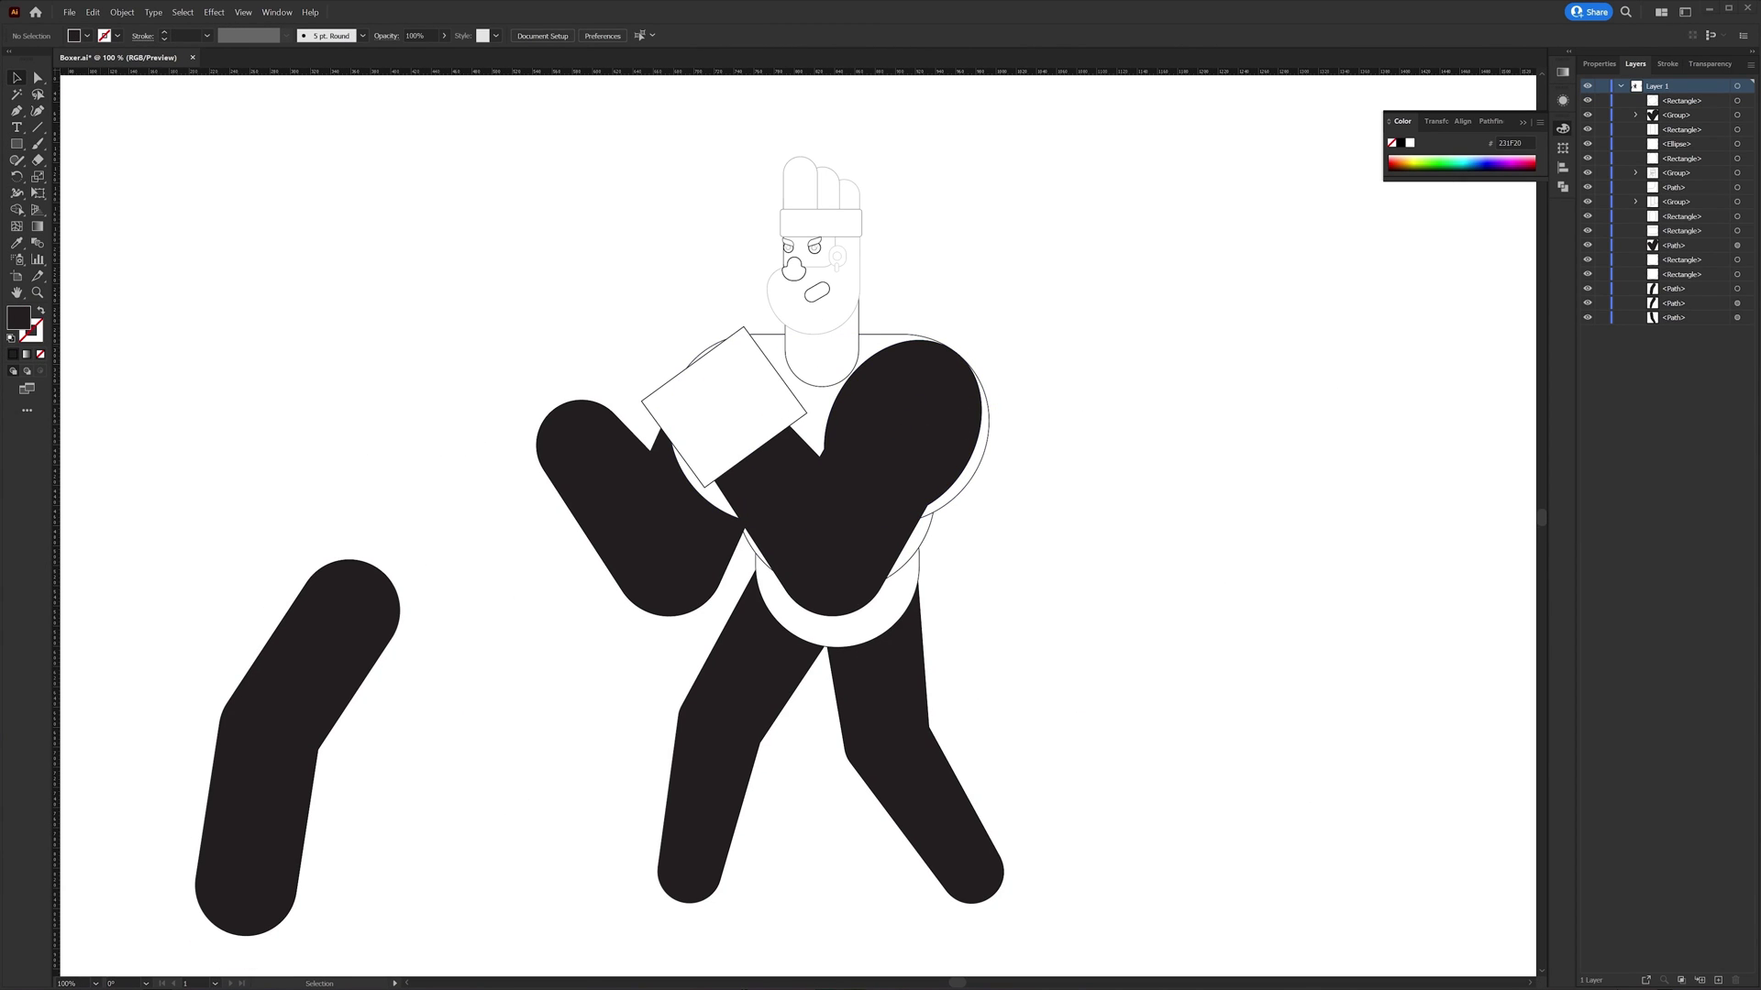
Round the glove rectangle's corners, zoom out to 100% and edit its anchor points
drag(825, 478, 851, 492)
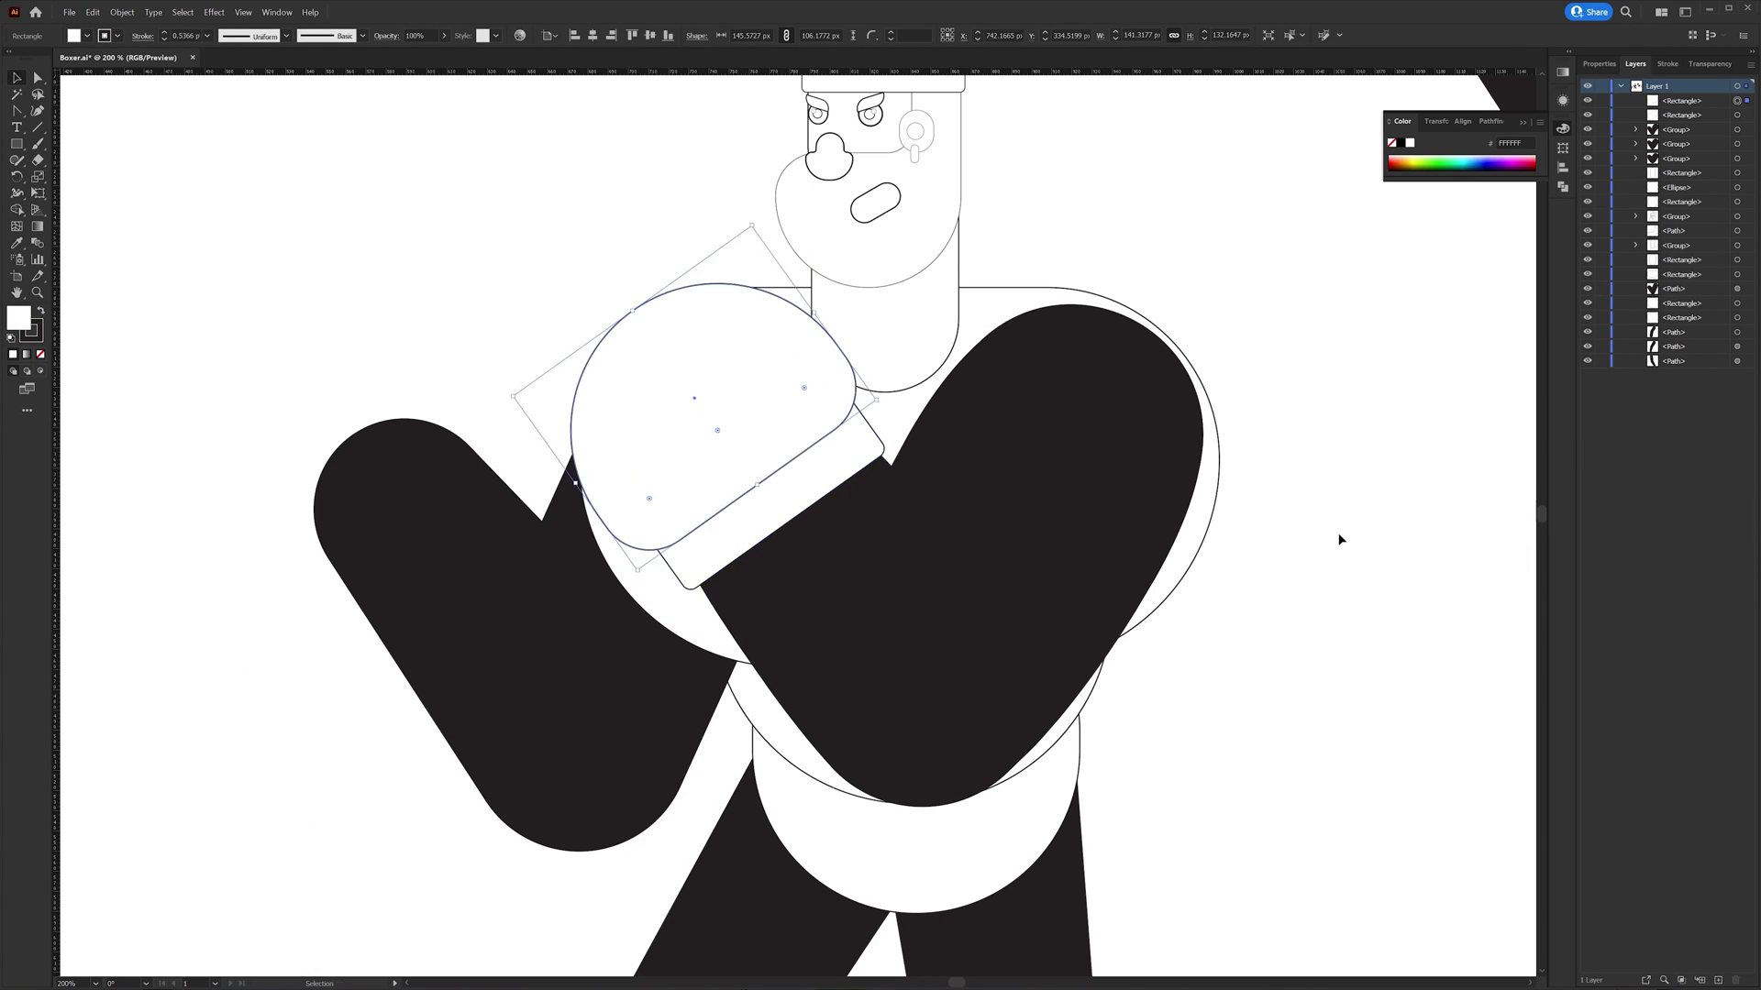
key(ctrl+minus)
key(a)
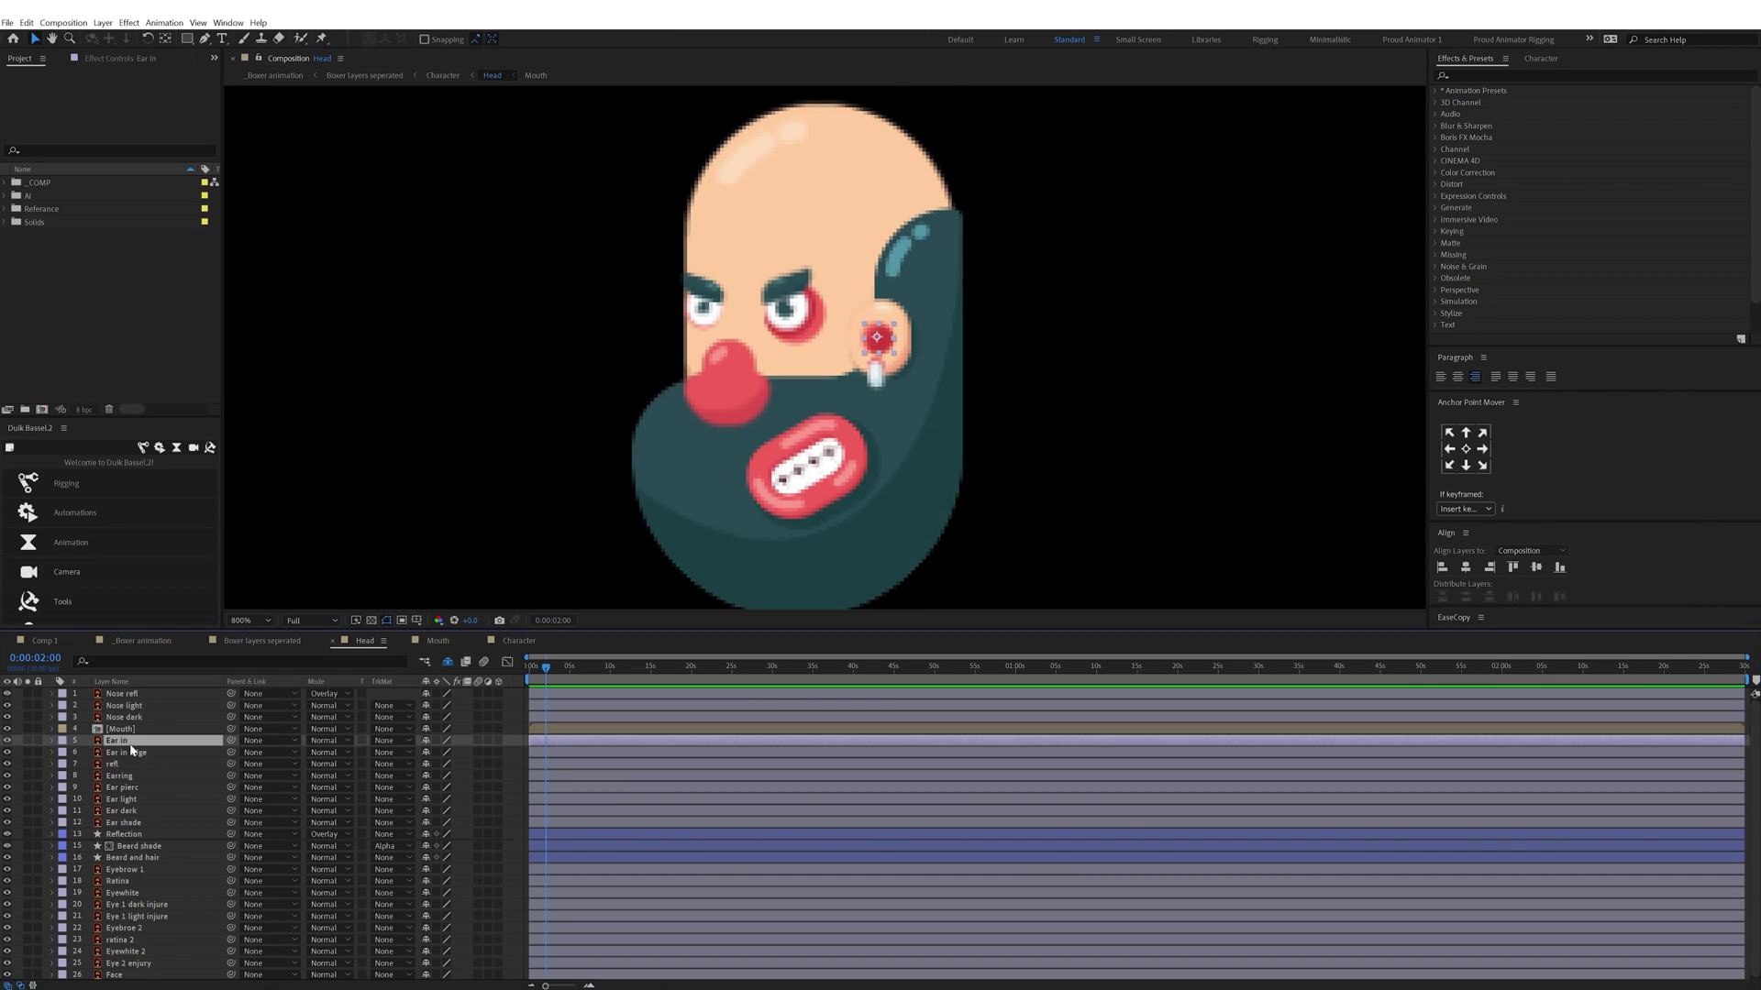
key(period)
Zoom in on the ear and remove ' Outlines' from the Ear shade layer name
click(125, 741)
shift+click(126, 823)
key(Return)
key(BackSpace)
key(Return)
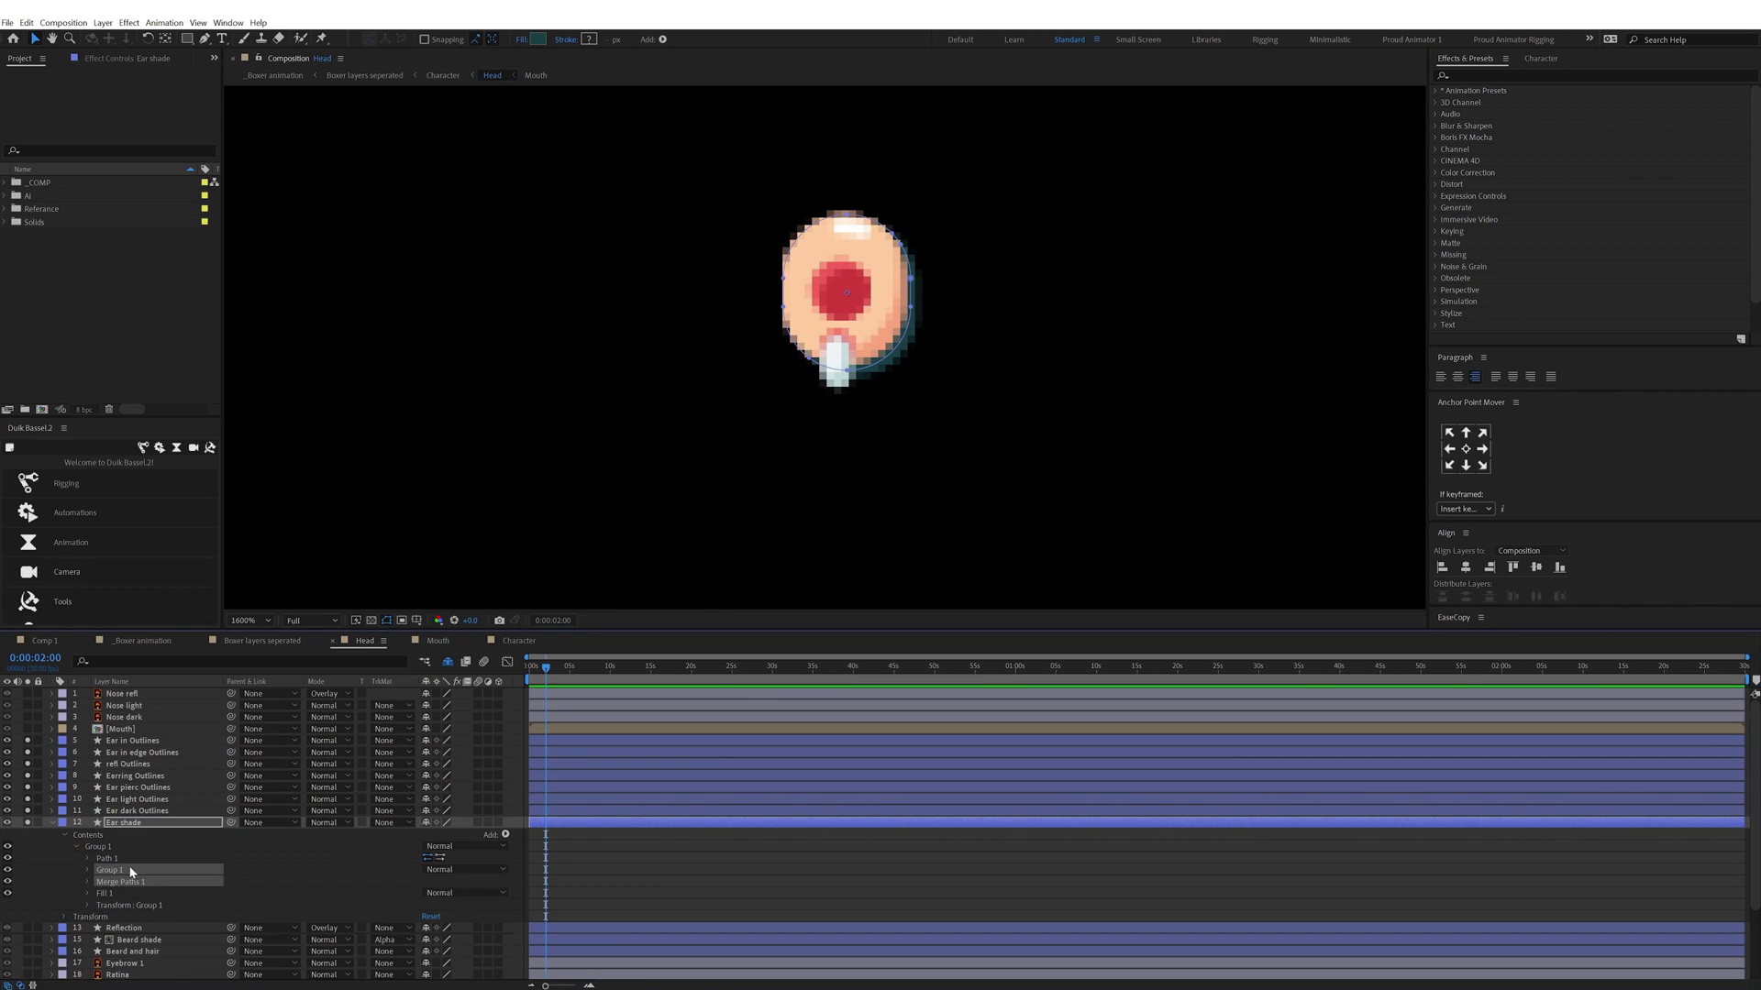
Strip ' Outlines' from the Ear dark and Ear light names, then expand the Face layer
double_click(160, 811)
key(BackSpace)
key(Return)
double_click(157, 799)
key(BackSpace)
key(Return)
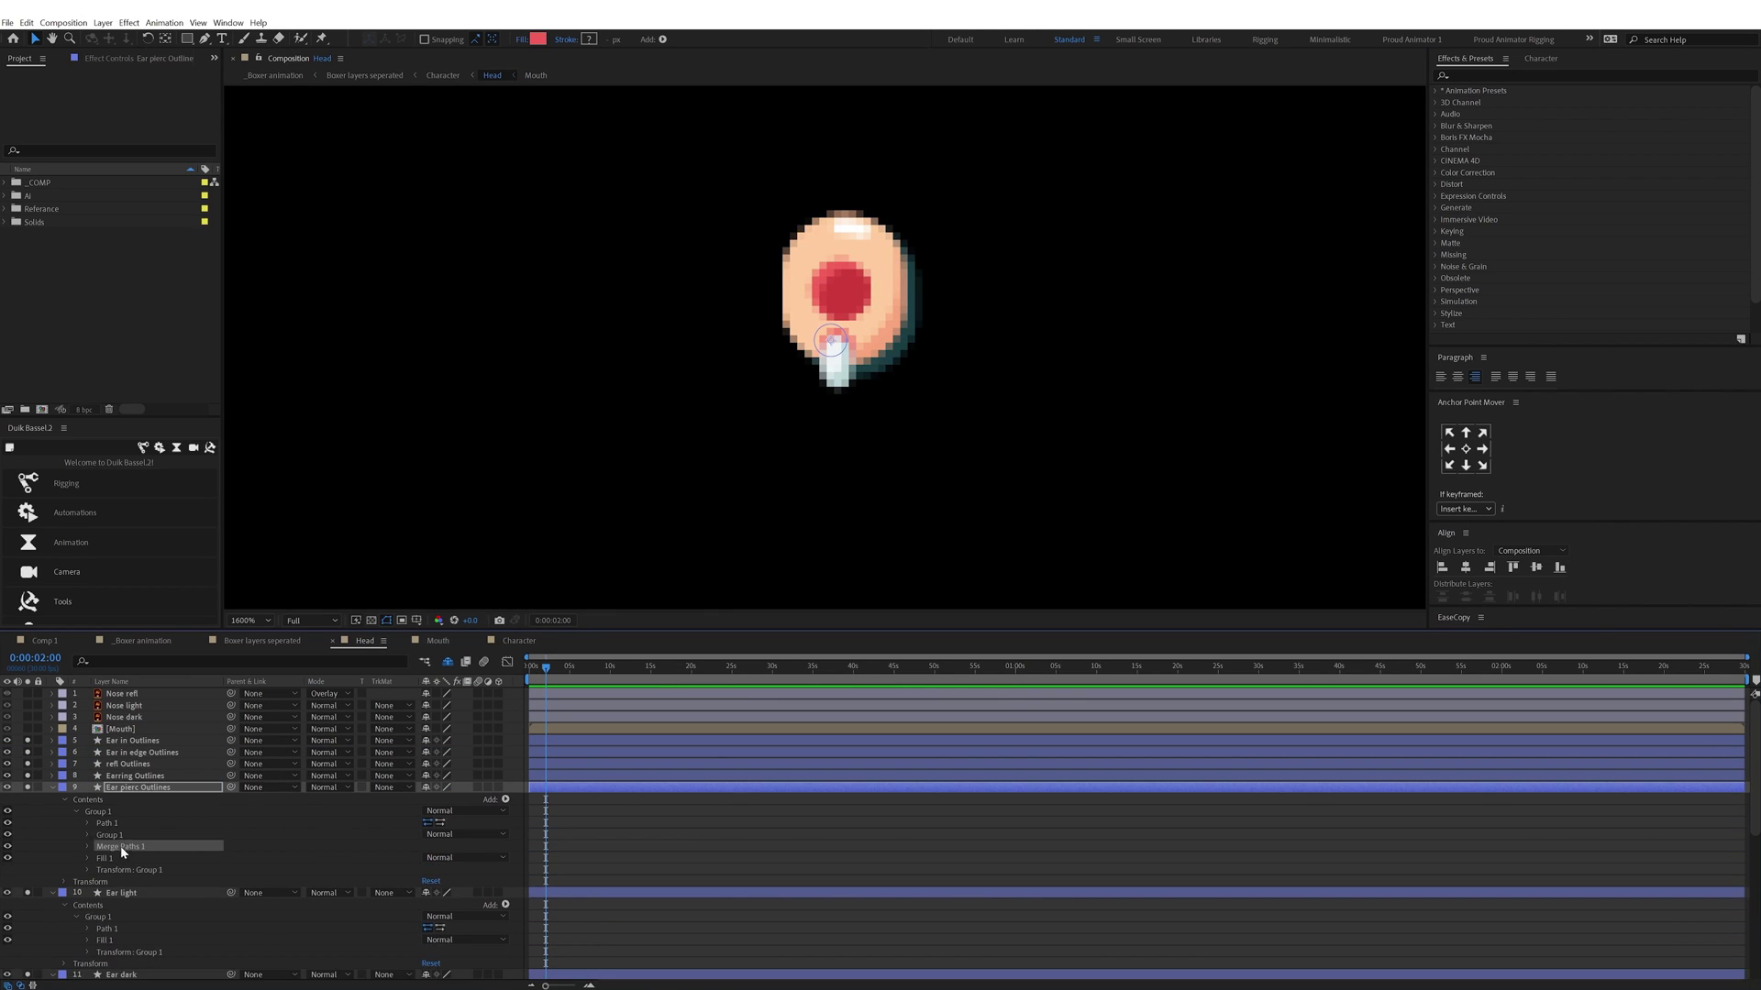
double_click(156, 786)
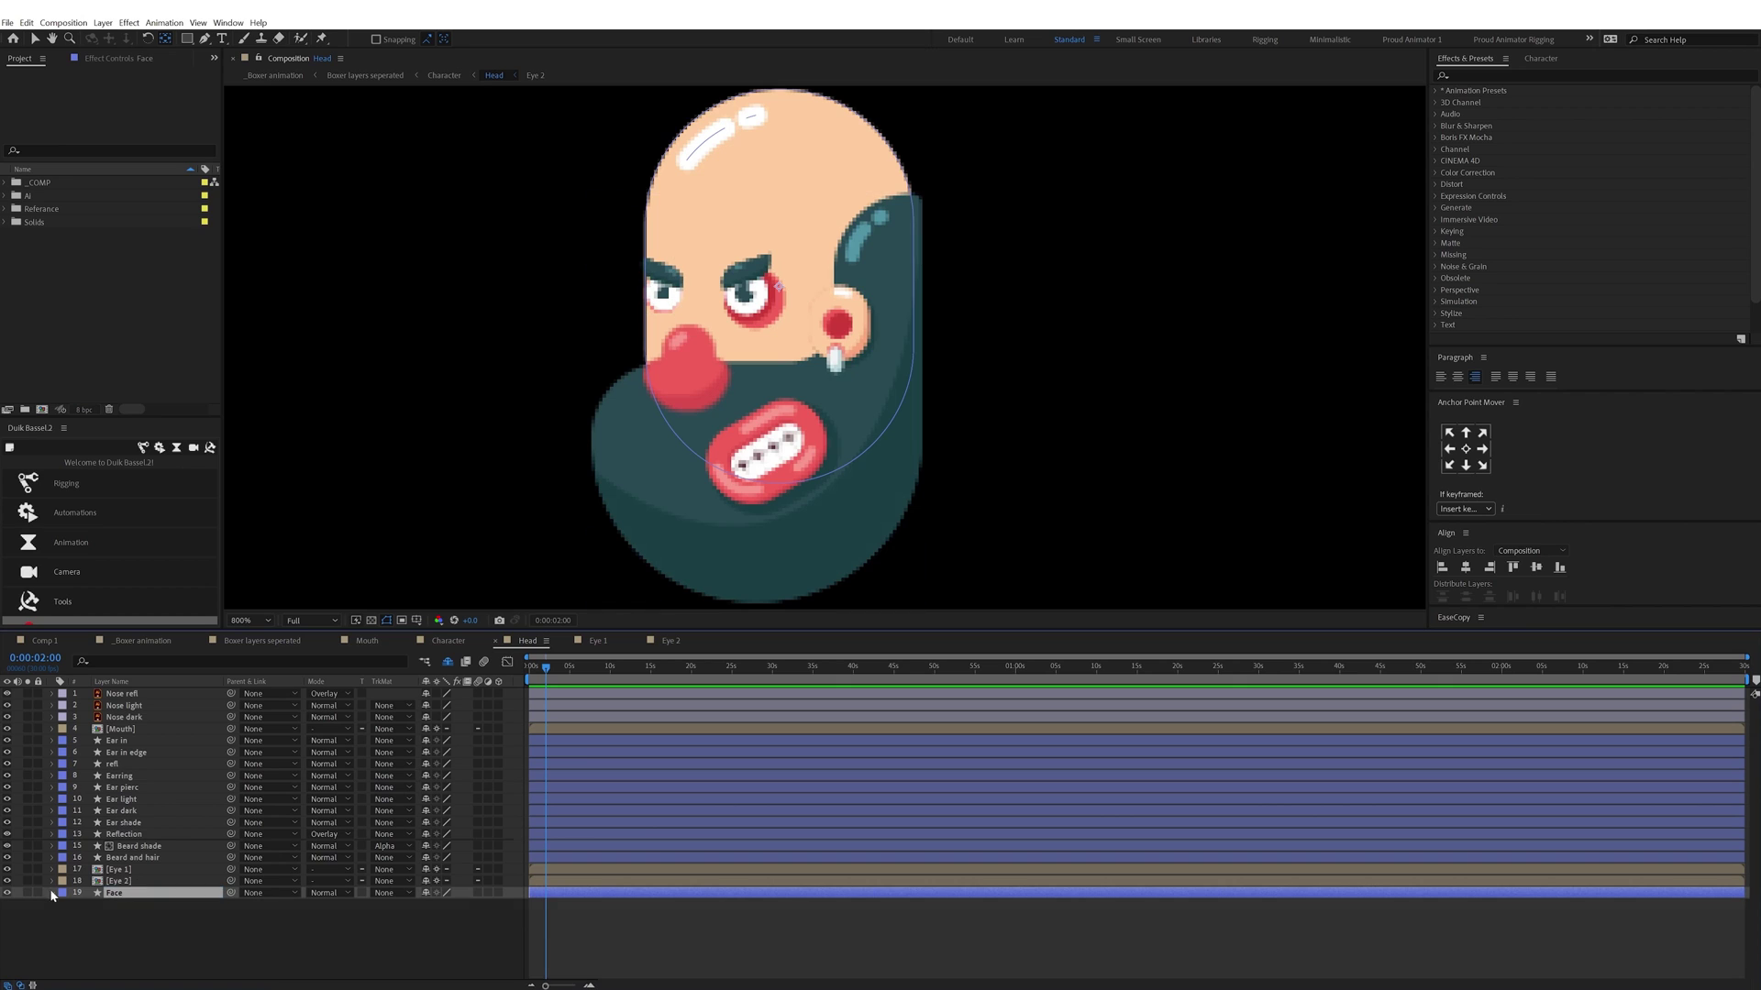
click(51, 892)
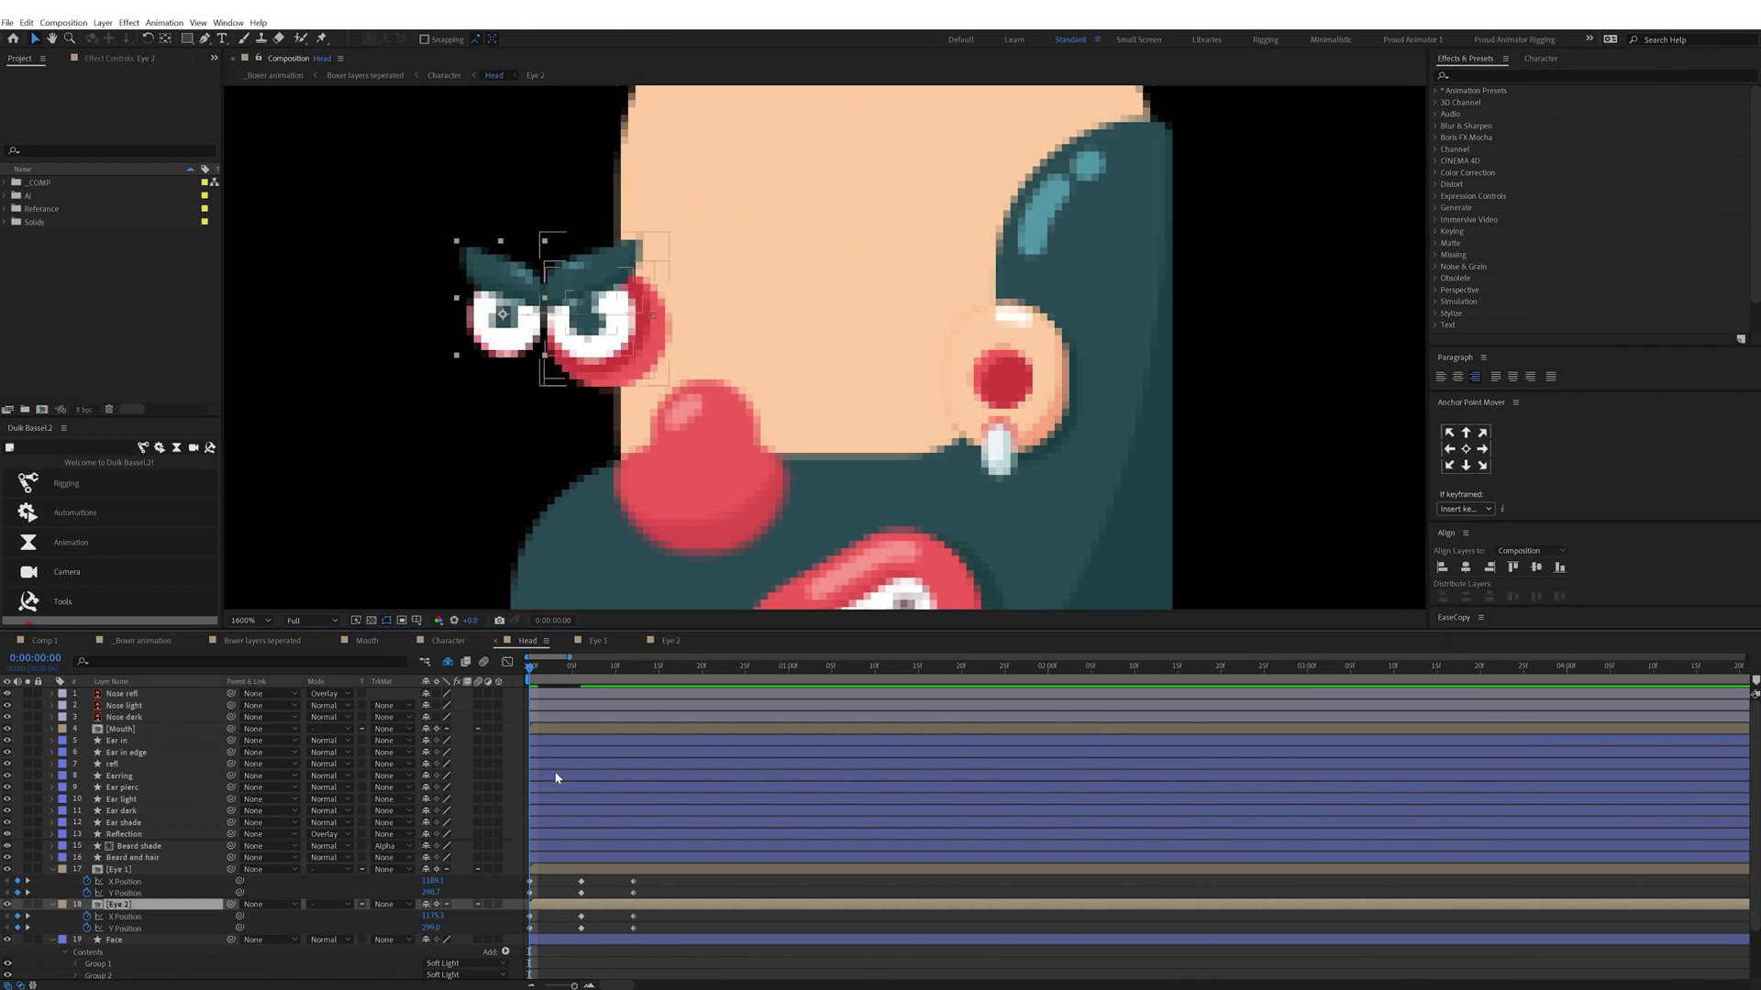
click(142, 718)
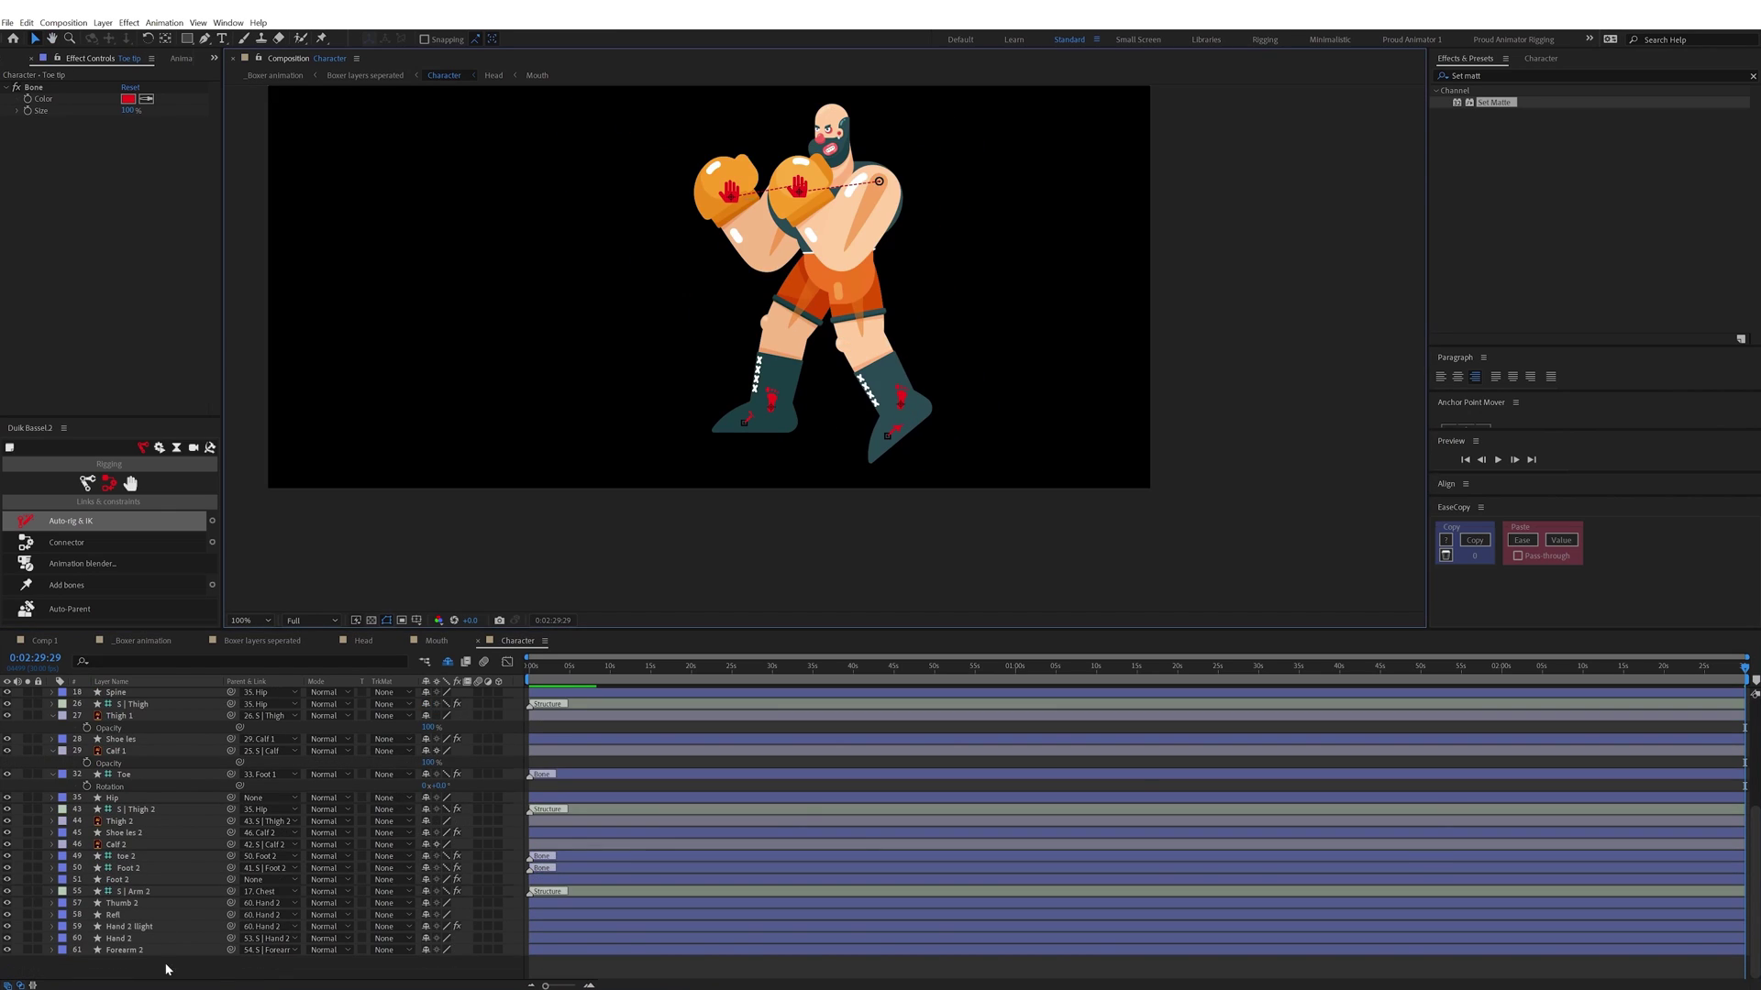
Convert the Neck layer into a shape layer via Create Shapes from Vector Layer
scroll(156, 871, up, 5)
right_click(120, 844)
mouse_move(152, 743)
click(339, 786)
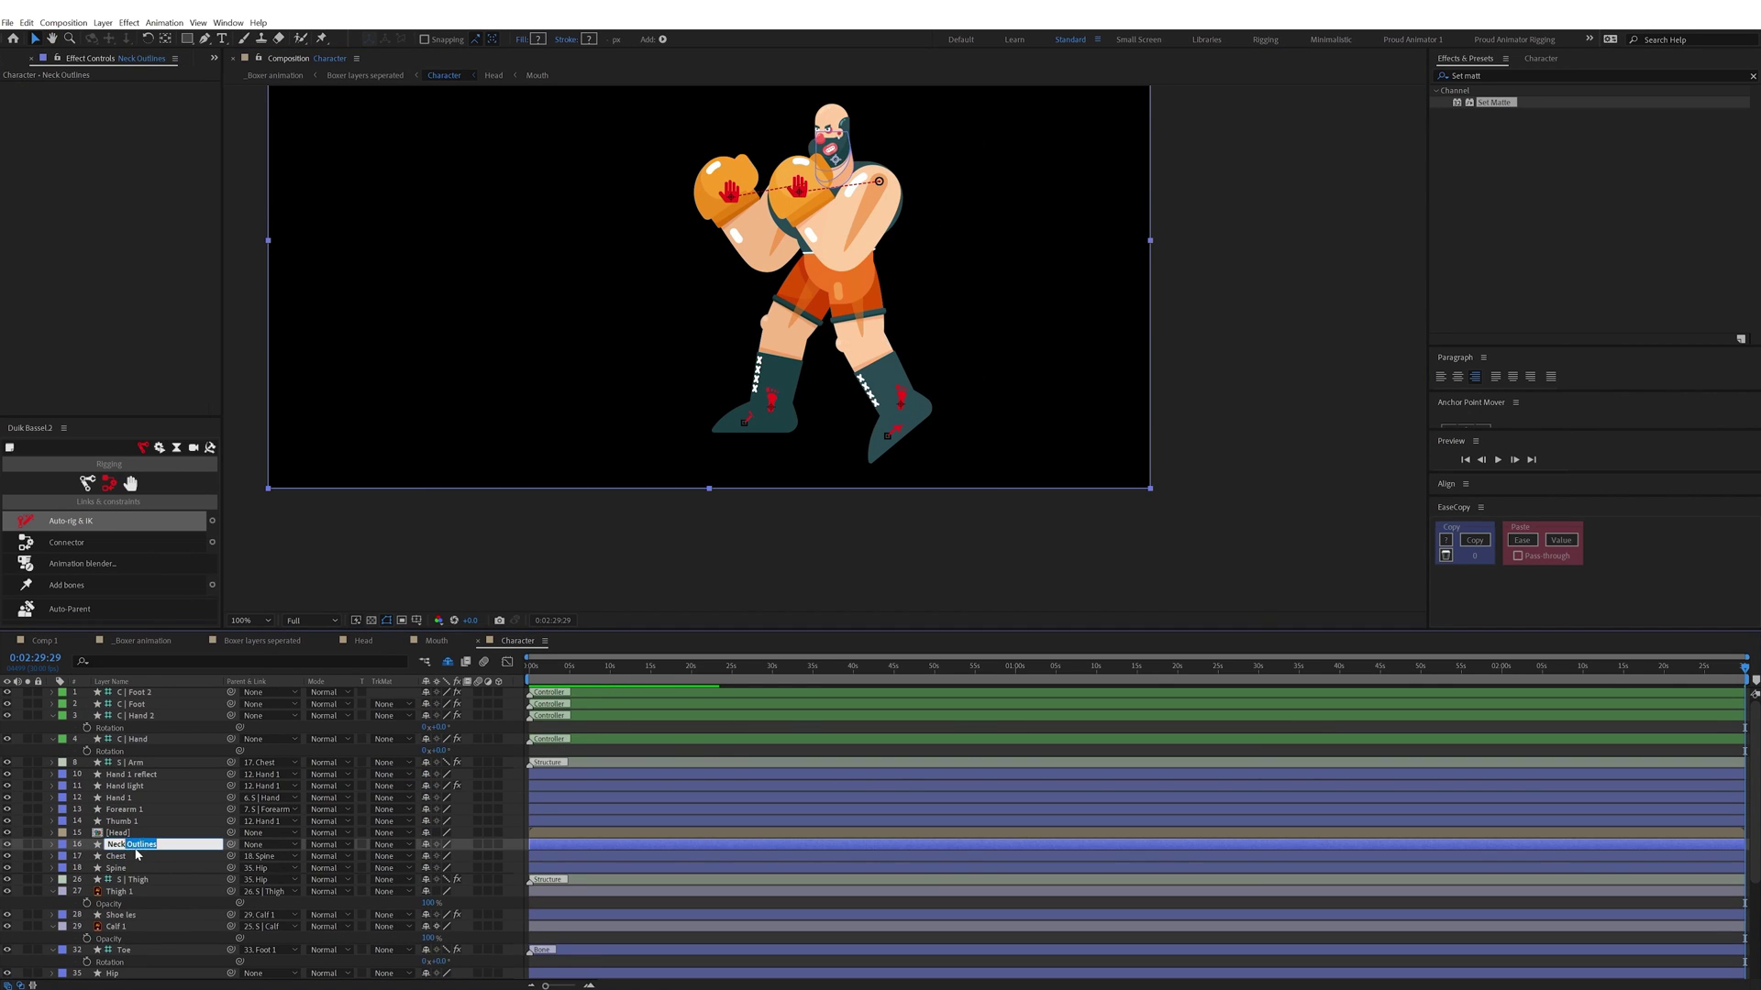
scroll(723, 310, up, 2)
scroll(133, 944, down, 3)
Duplicate the Neck layer twice and start renaming the Neck 2 copy to Neck Shade 1
key(period)
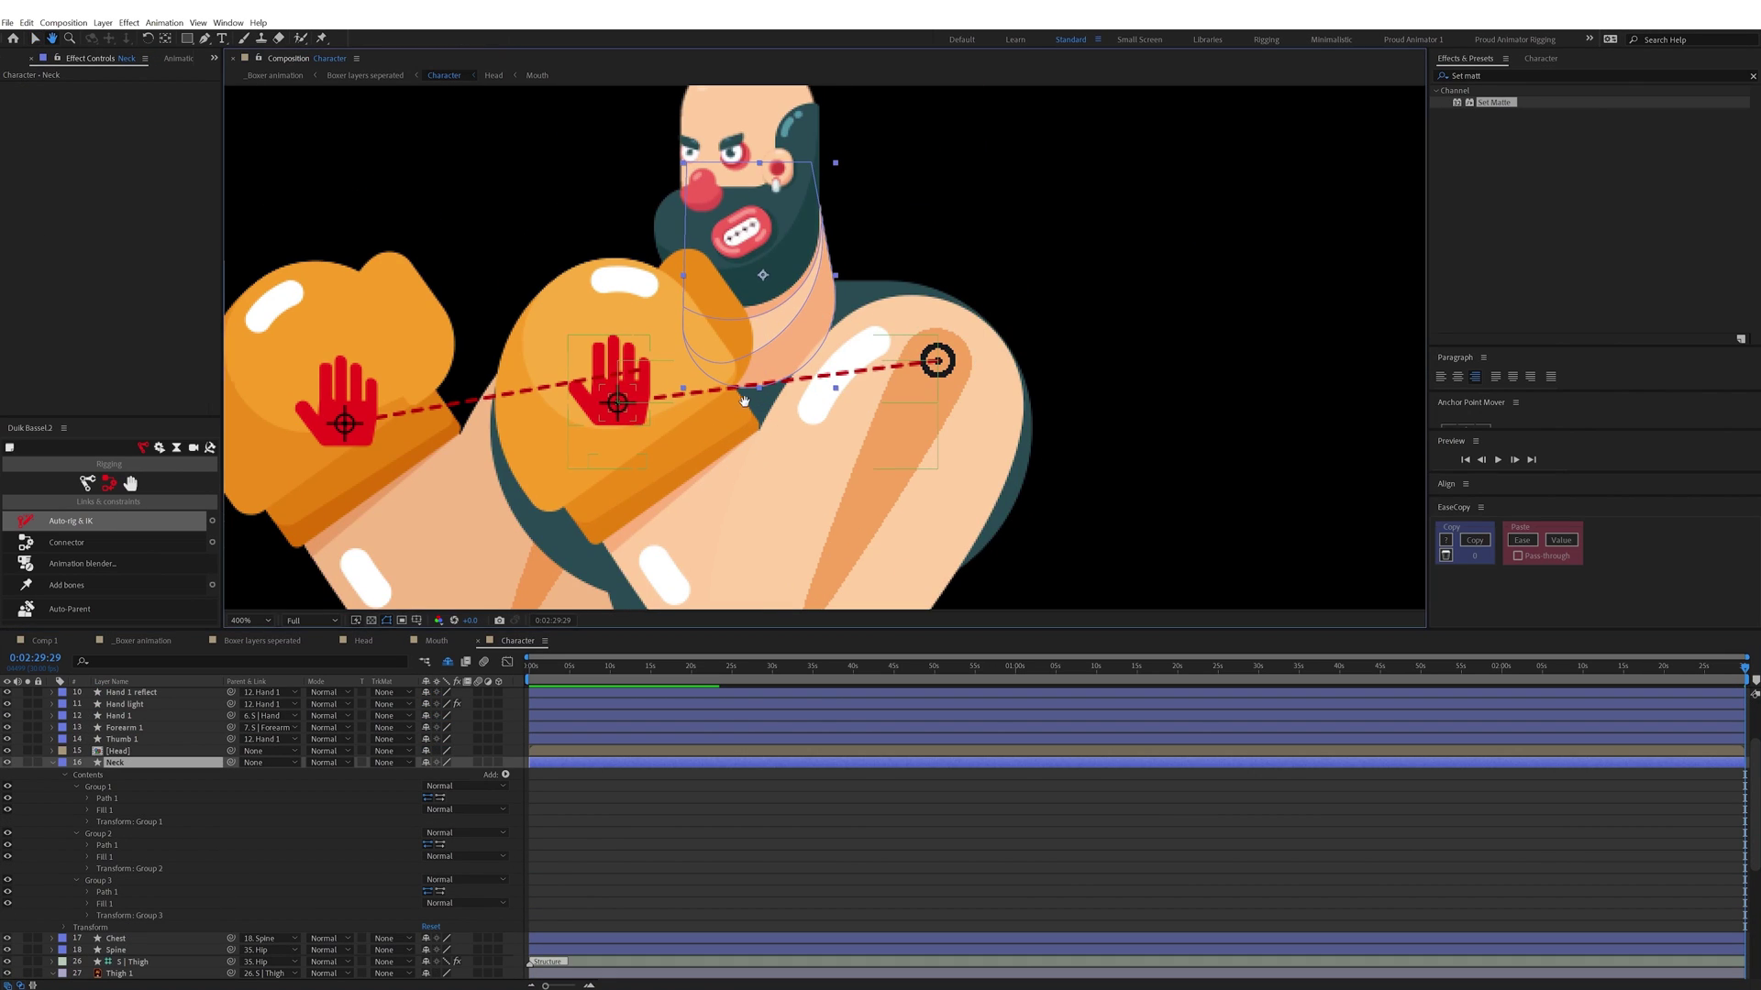
key(ctrl+d)
key(ctrl+d)
click(125, 775)
key(Return)
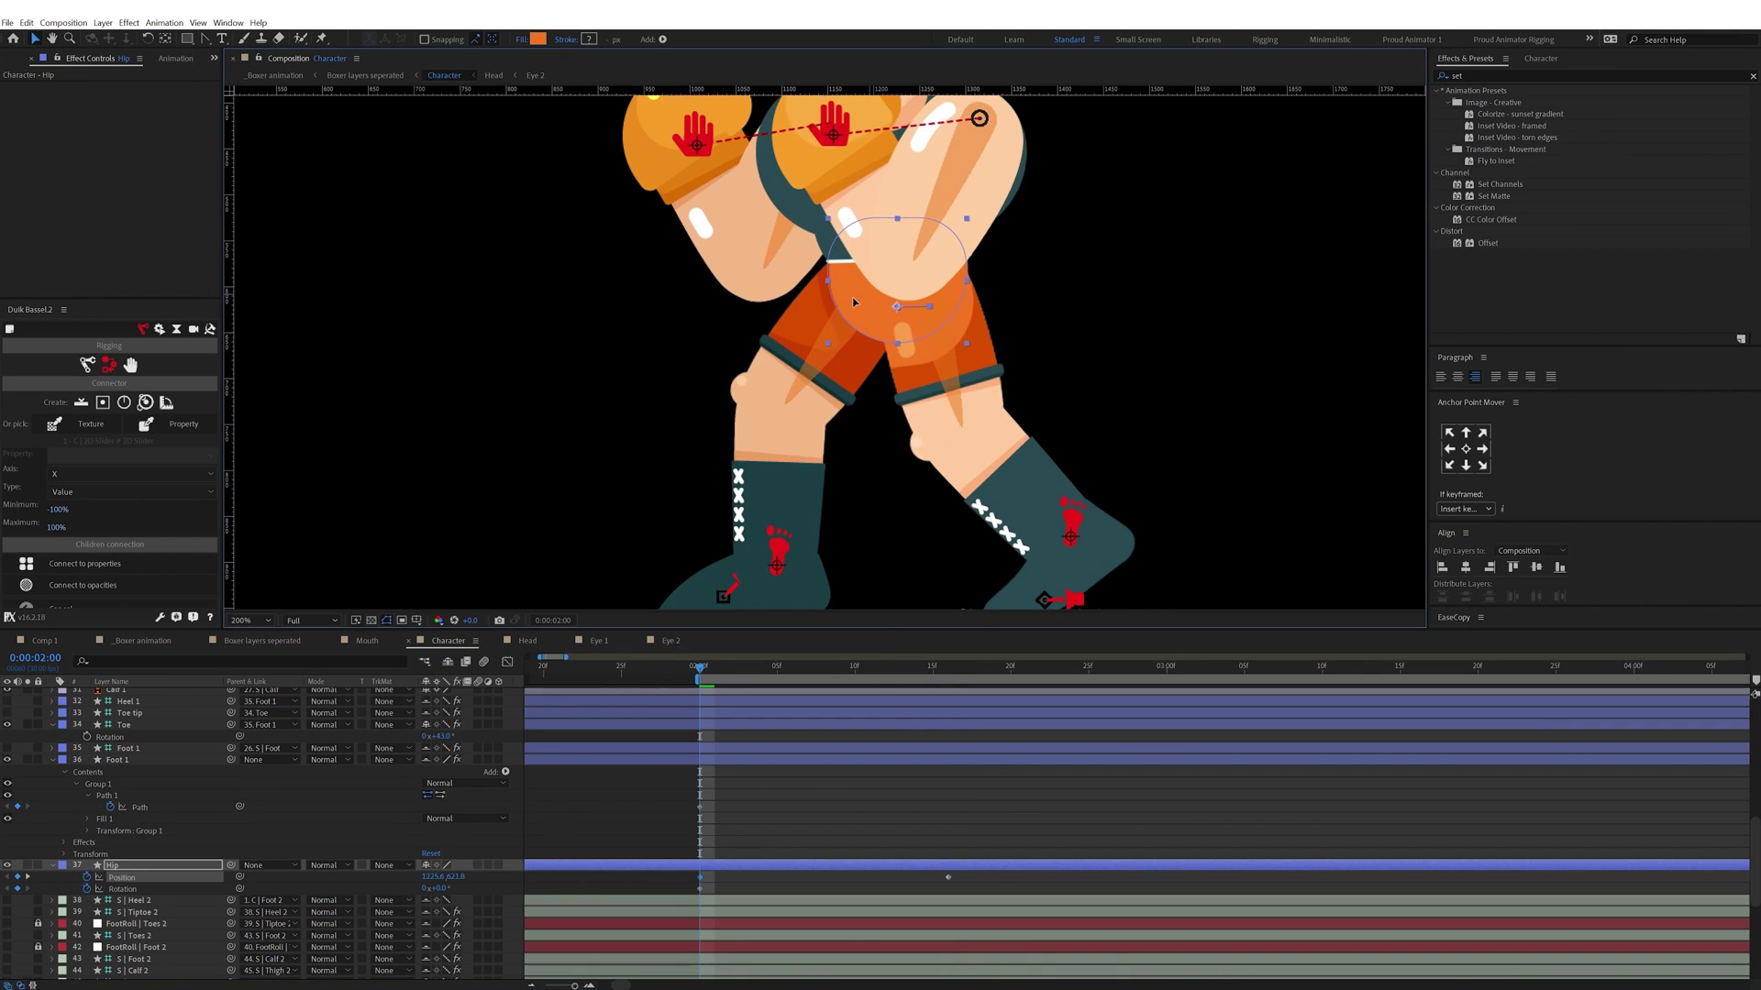
Select the foot controller to begin keyframing the boxer's legs
scroll(895, 365, up, 3)
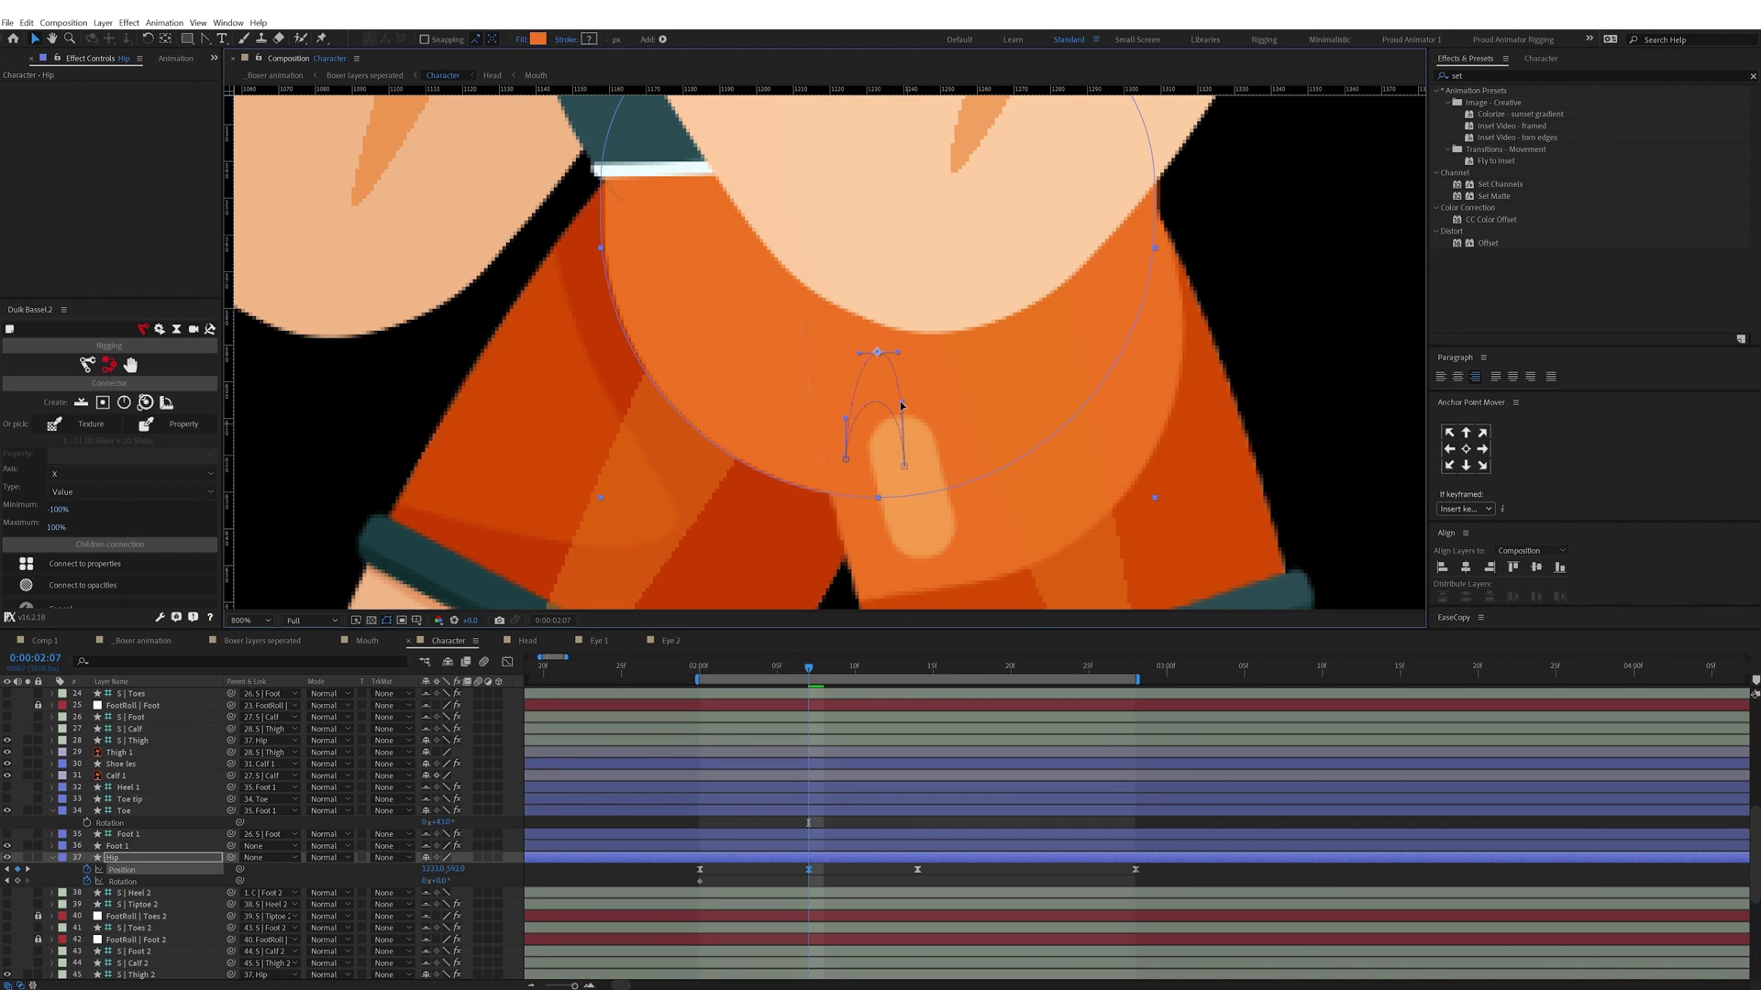
scroll(871, 367, down, 3)
click(945, 472)
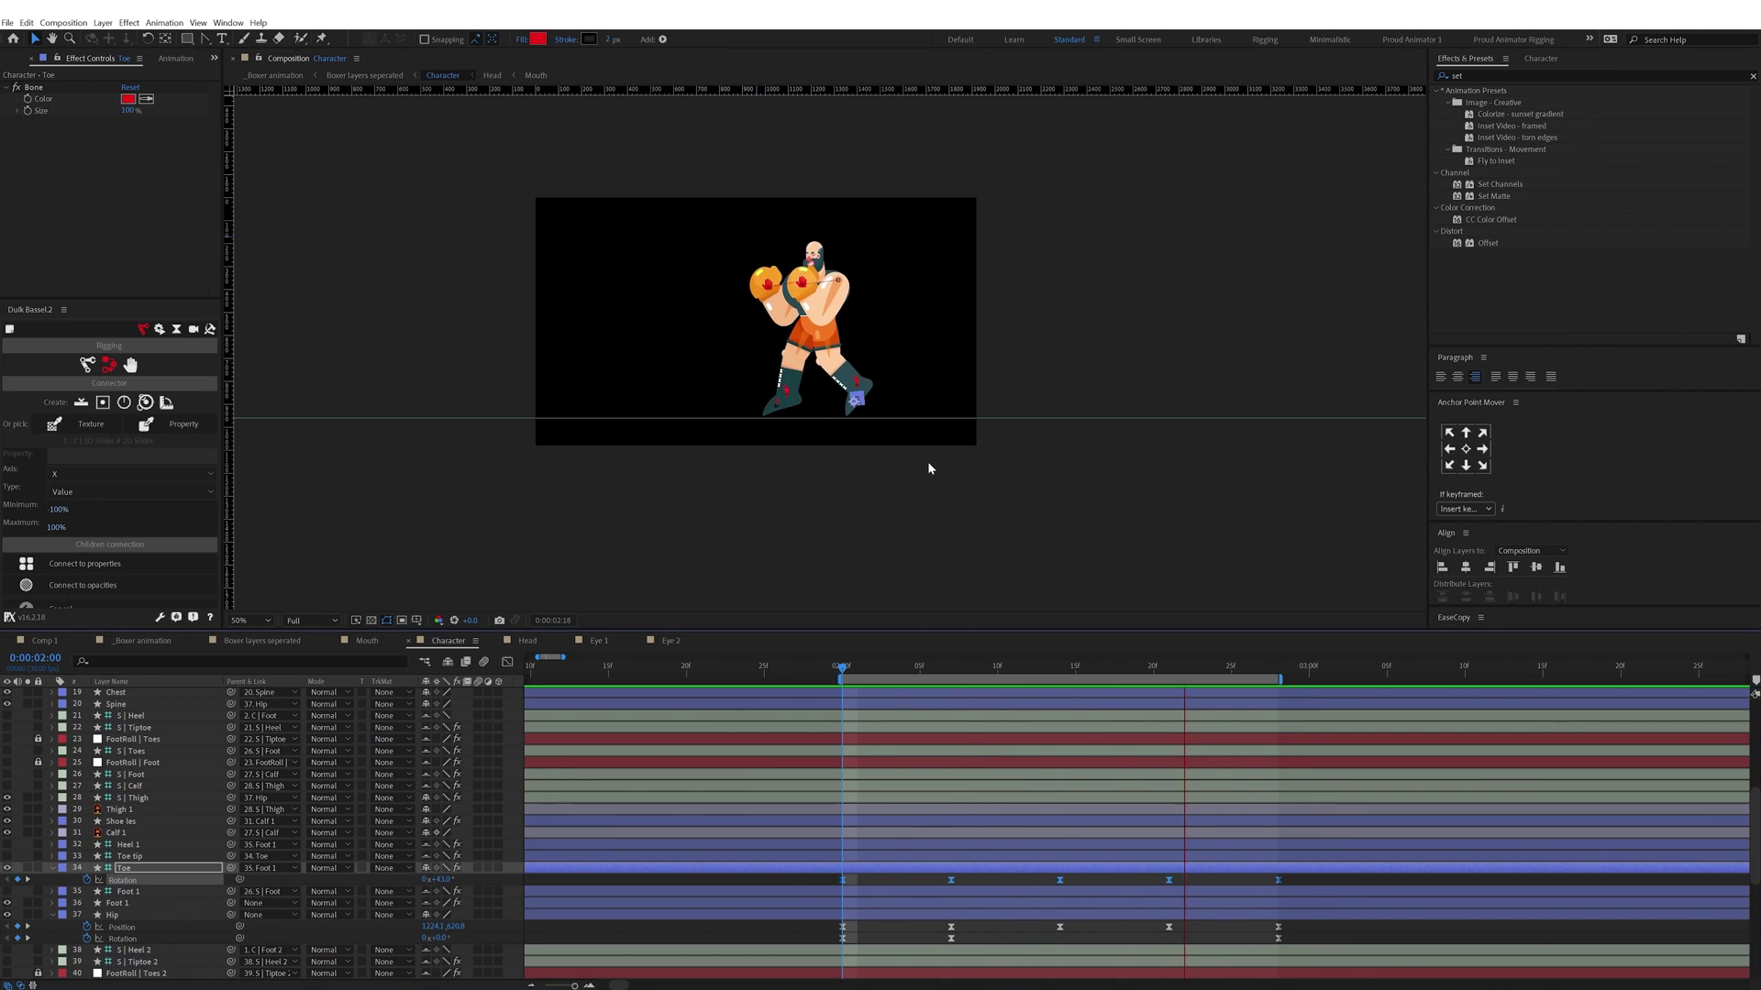
Key the foot controllers' rotation at 0:00:02:02, then enter the Character punches precomp
scroll(932, 467, up, 2)
scroll(888, 479, up, 2)
click(920, 447)
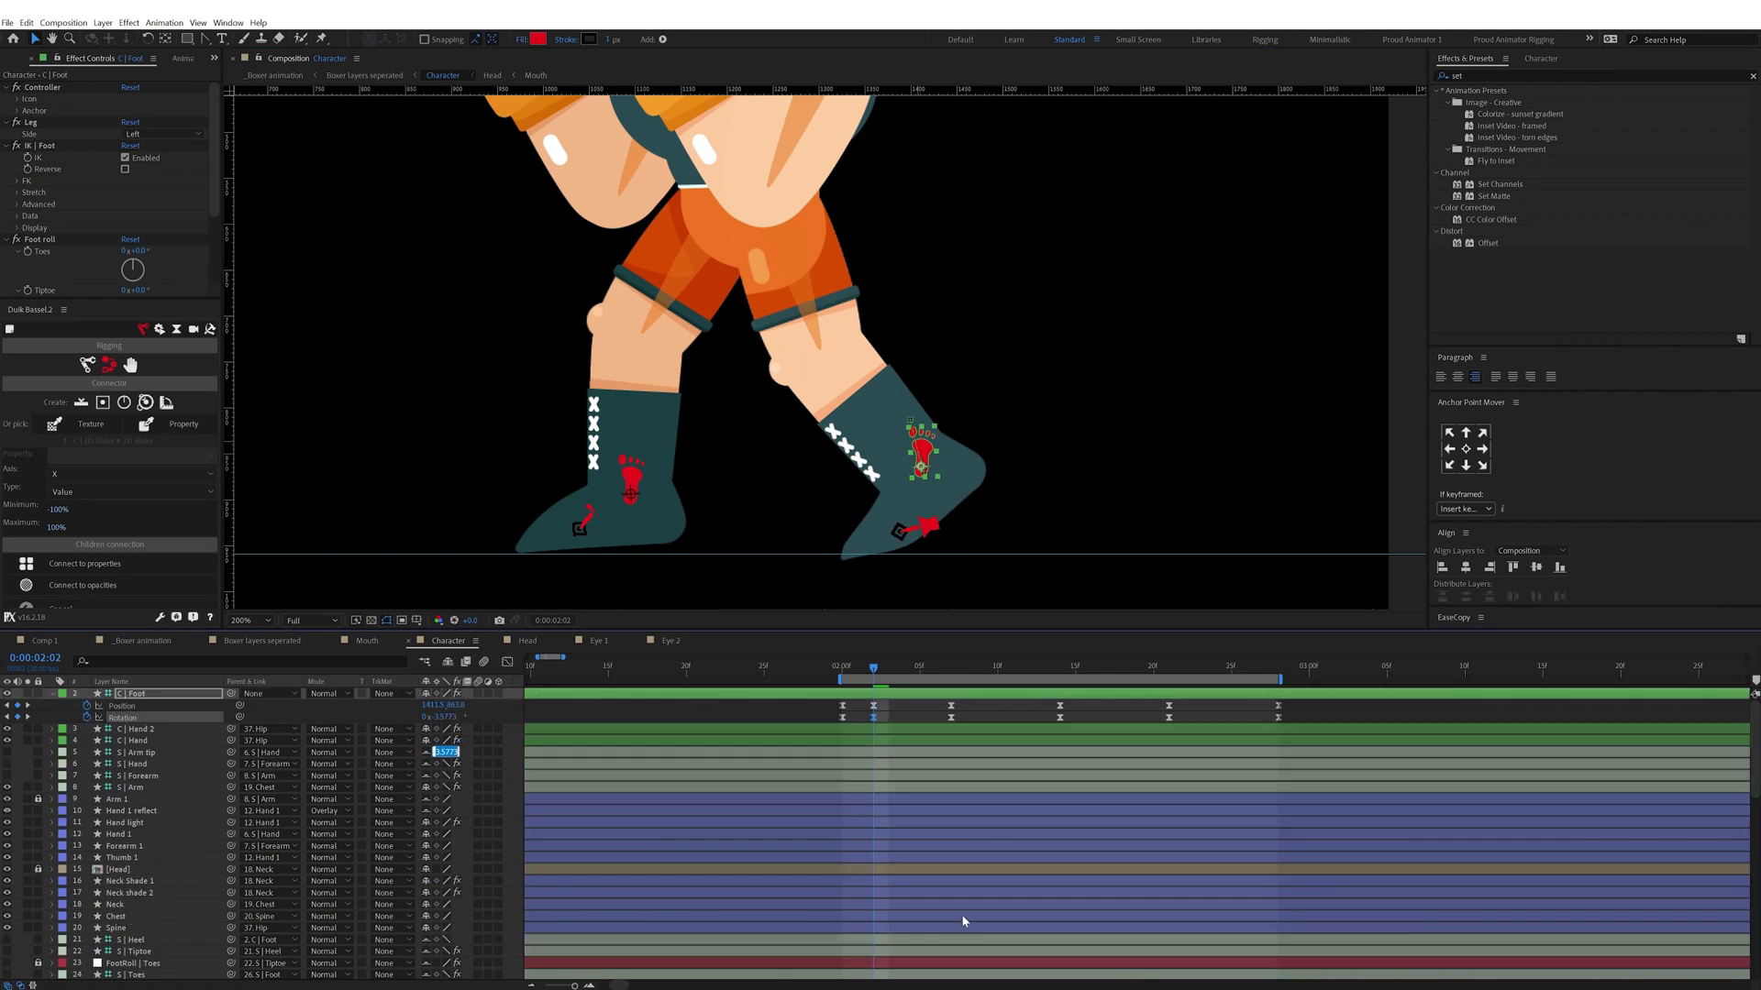
click(179, 695)
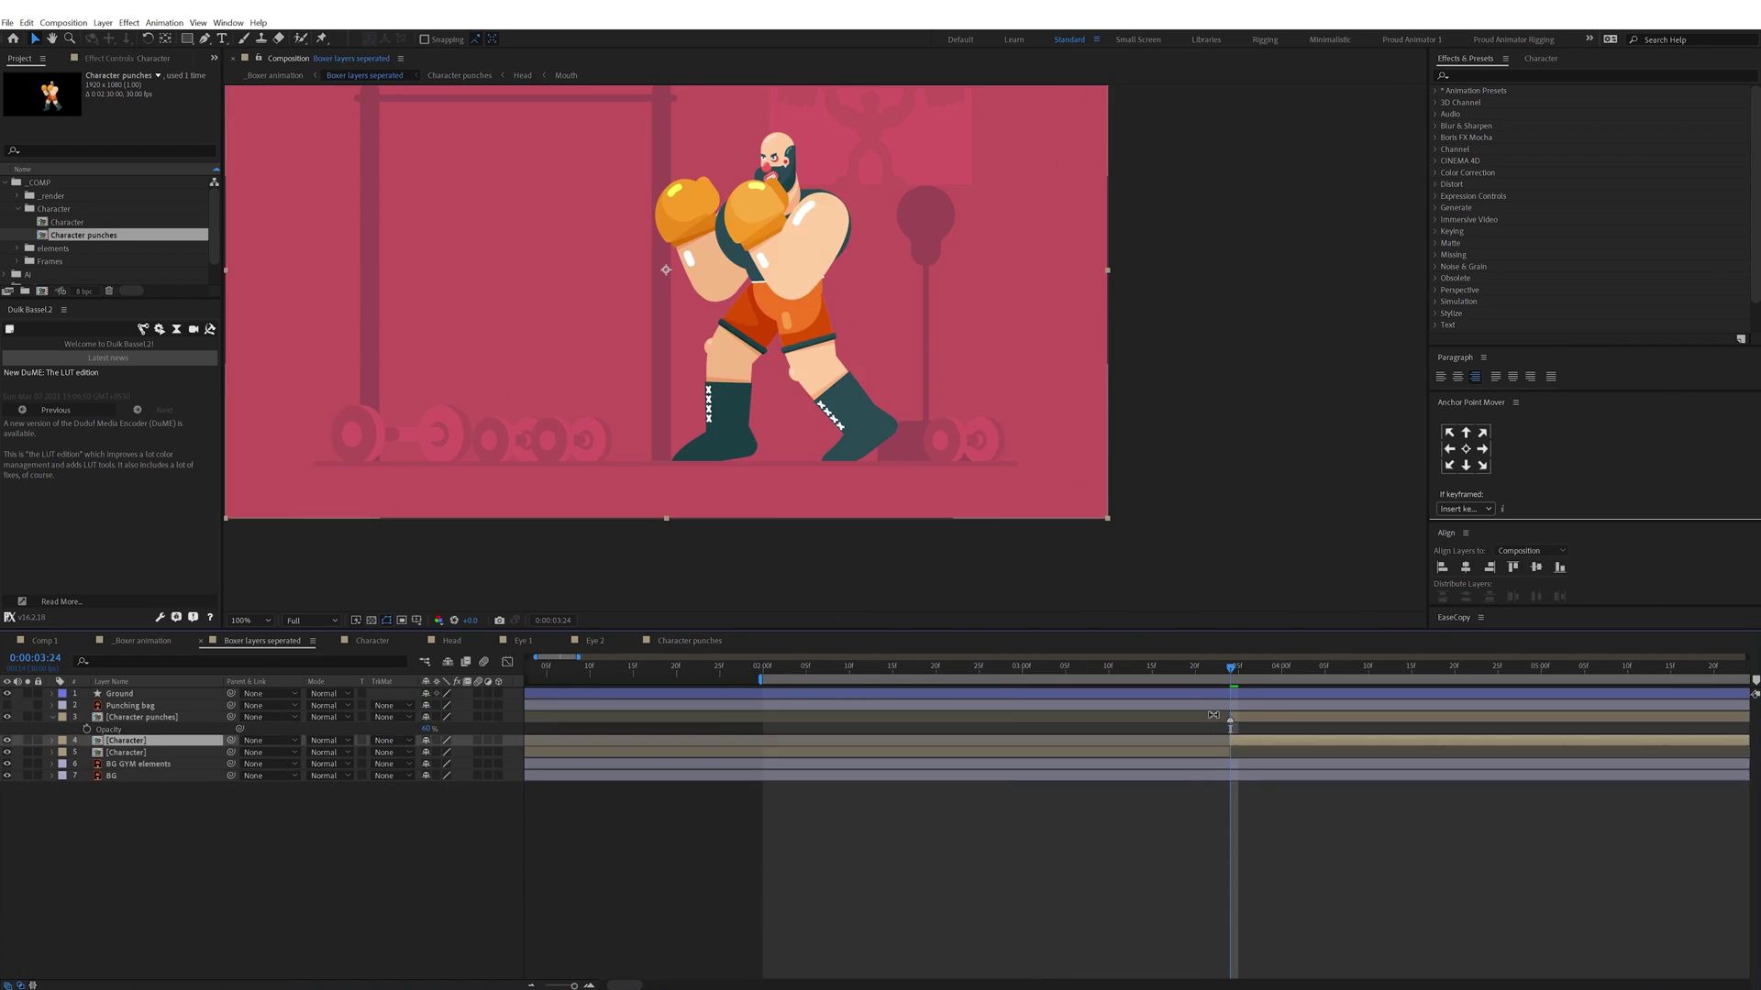
double_click(744, 721)
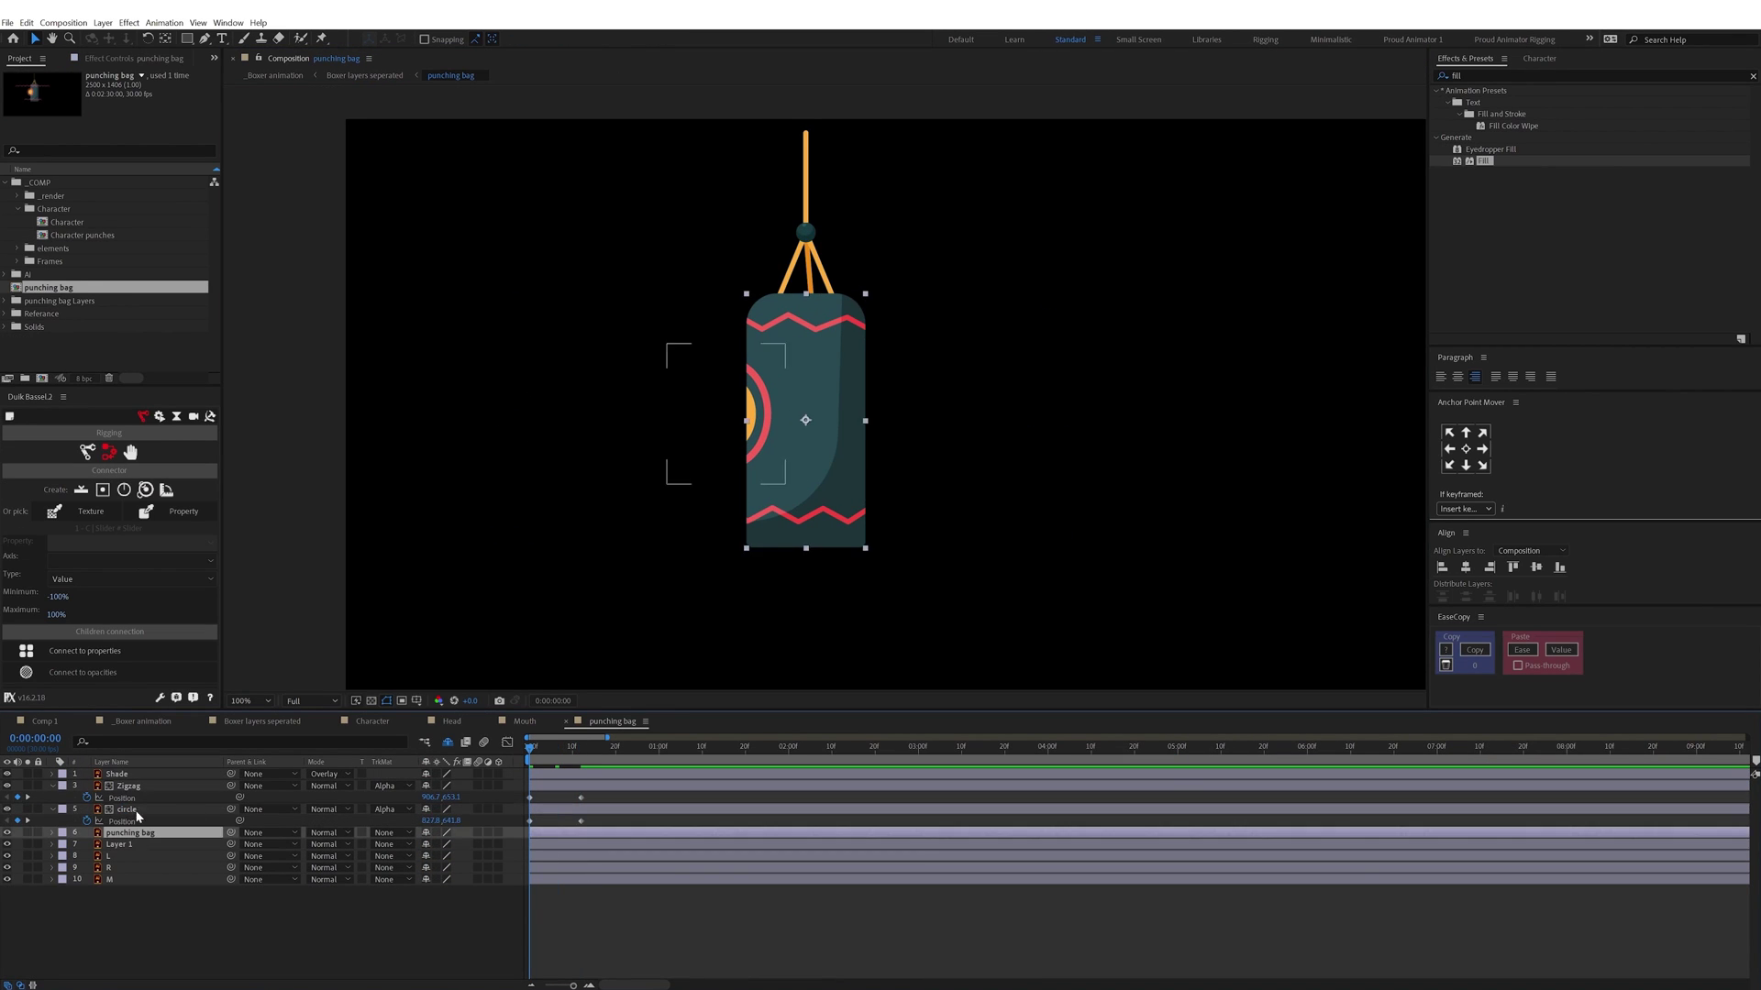
Show the circle's scale keyframes and reveal the left rope's path property
key(shift+s)
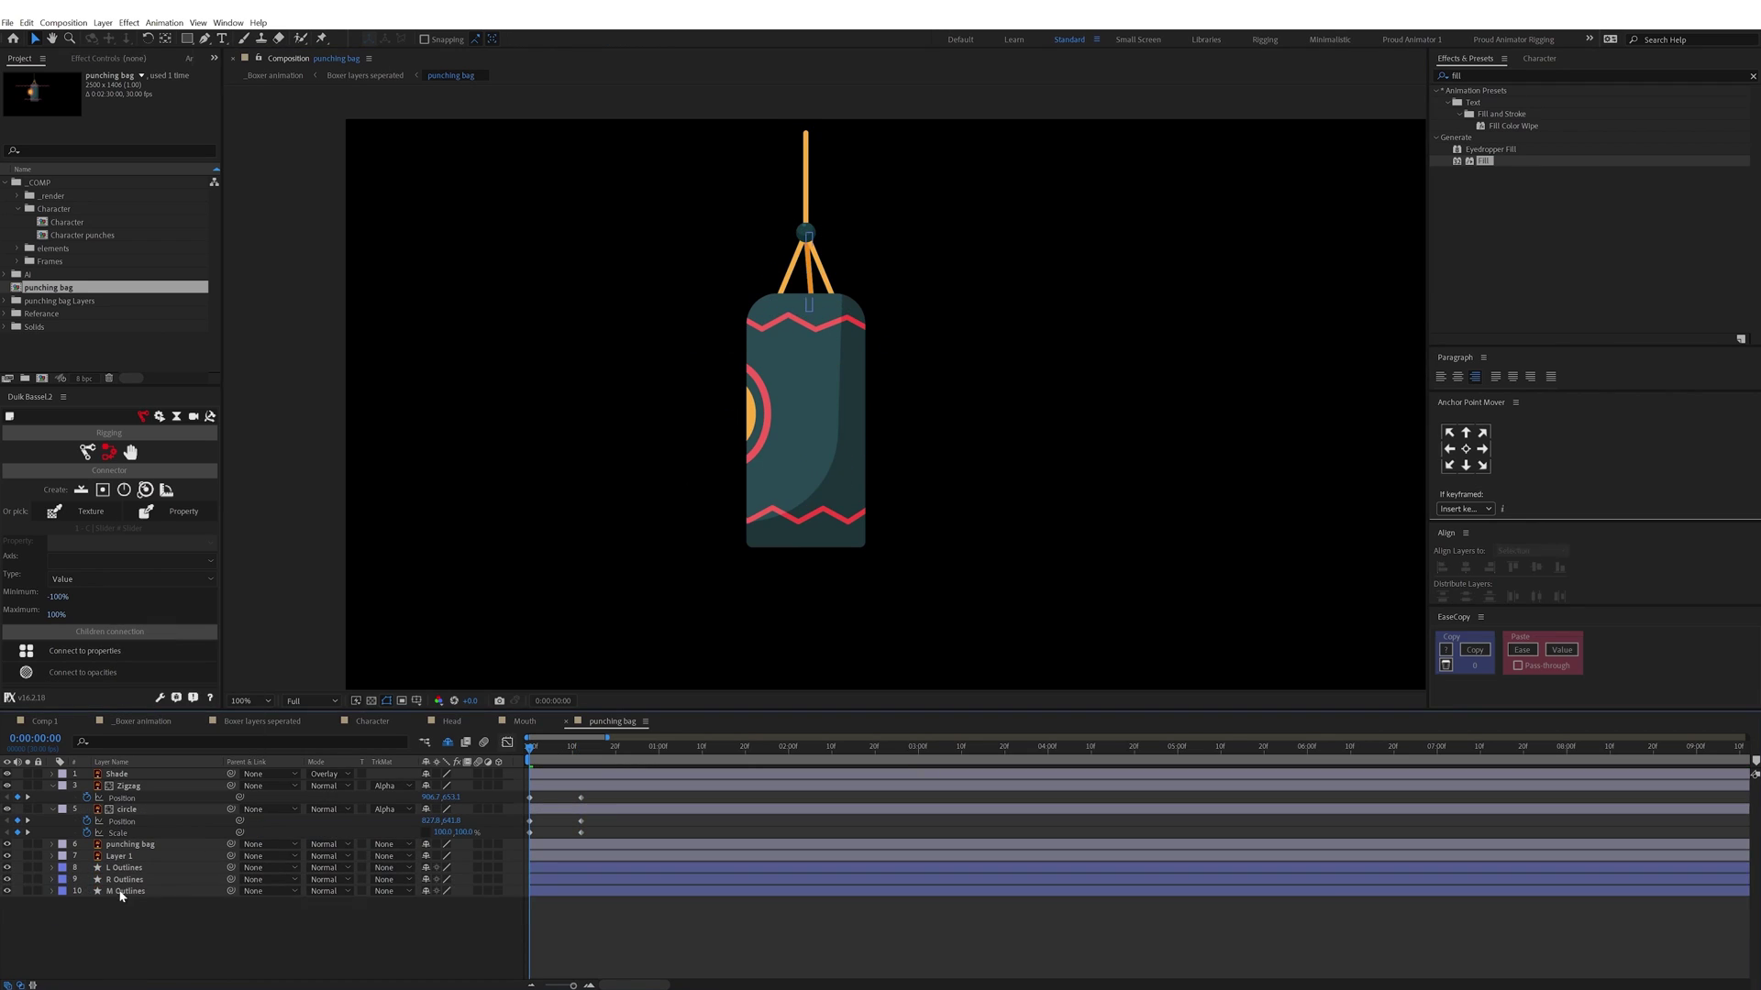
click(77, 891)
click(88, 904)
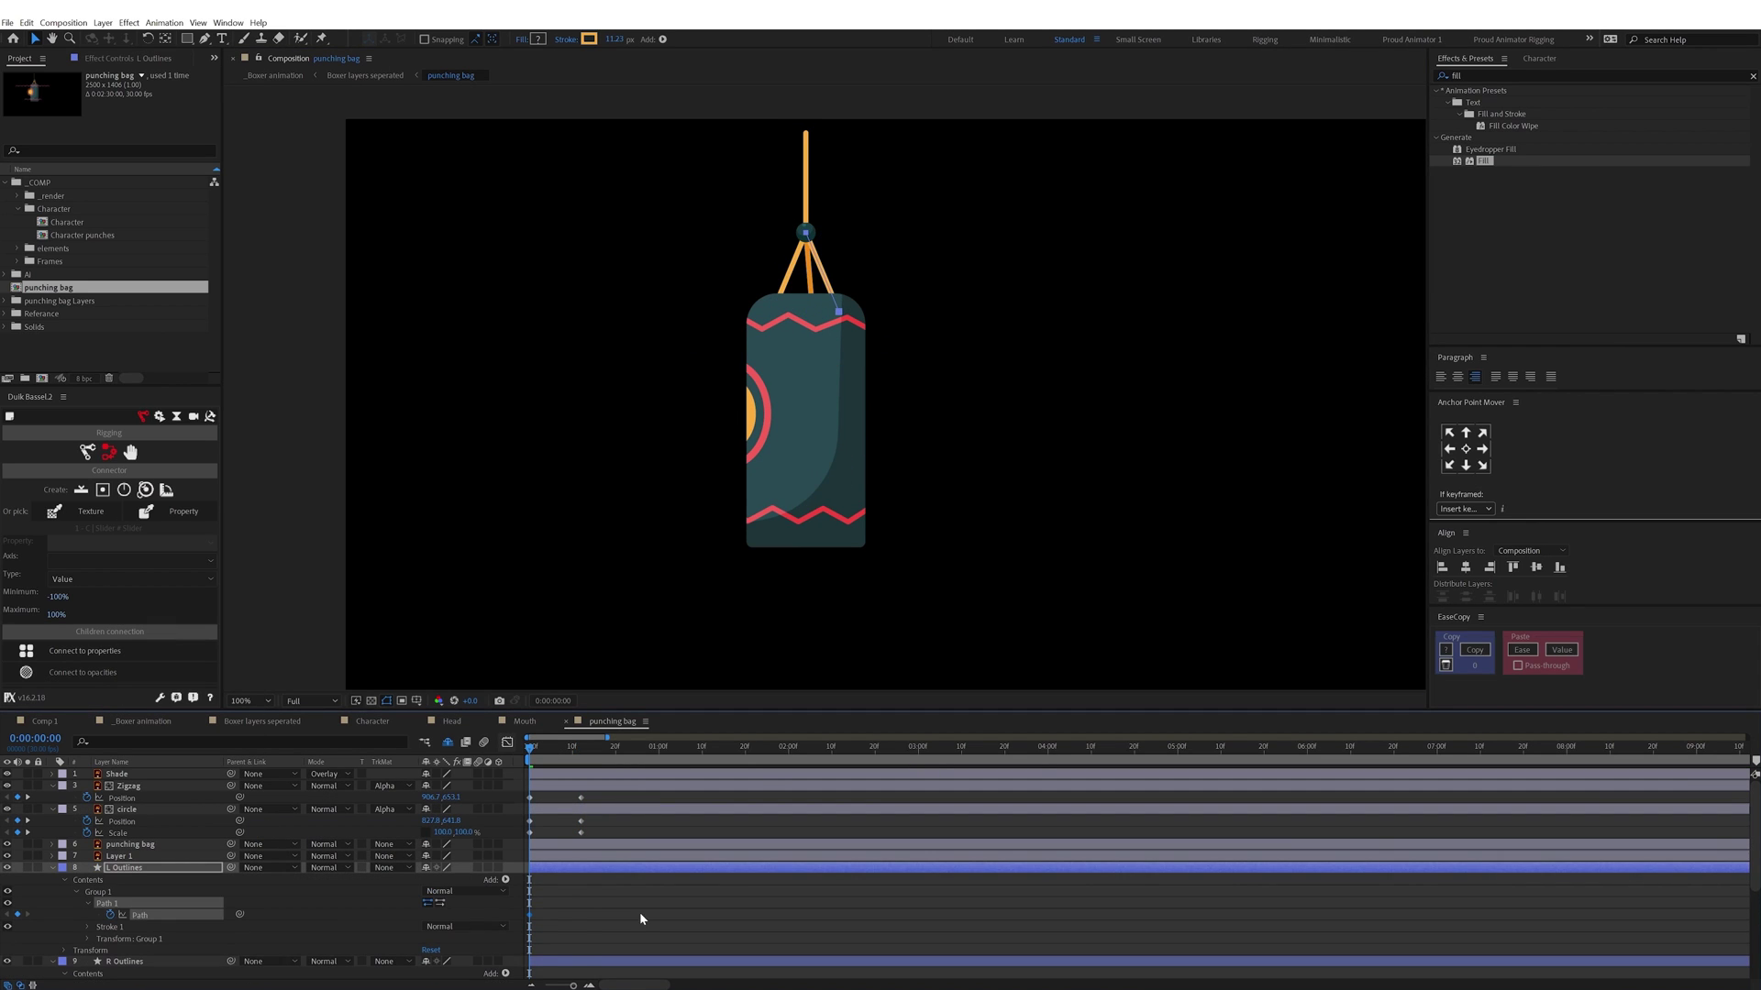
scroll(807, 289, up, 2)
click(831, 337)
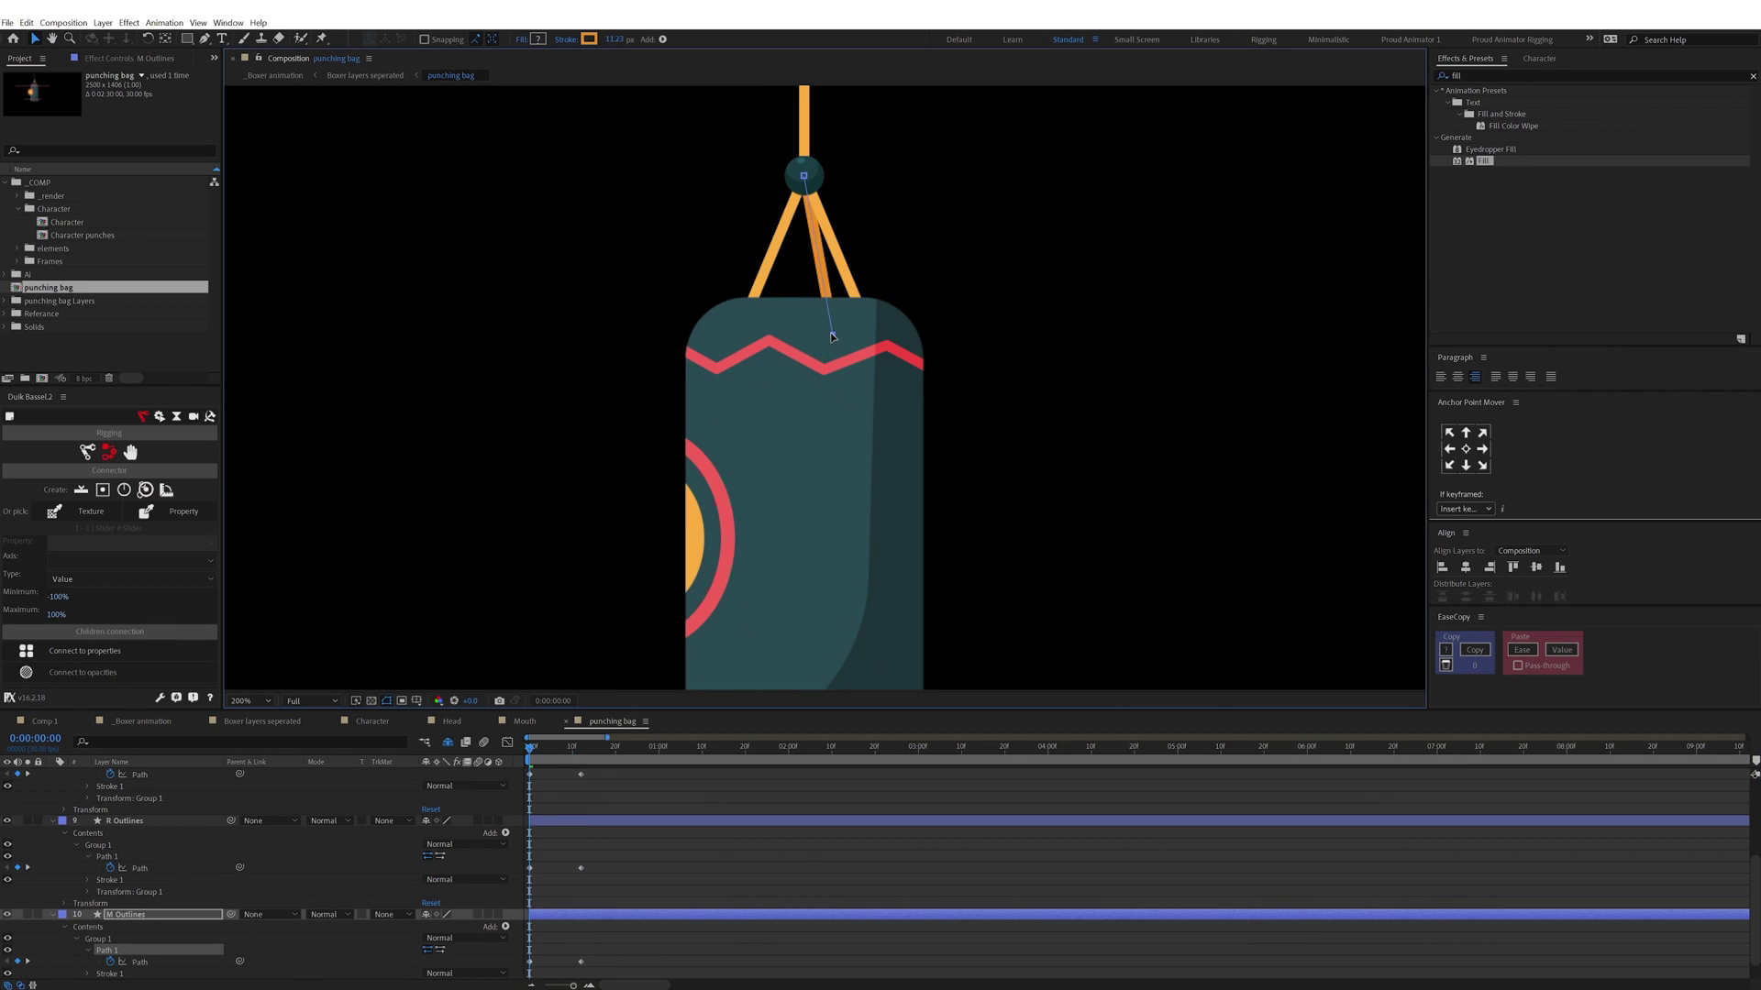
Show rulers and drag a horizontal guide across the punching bag view
key(ctrl+r)
drag(228, 340, 874, 339)
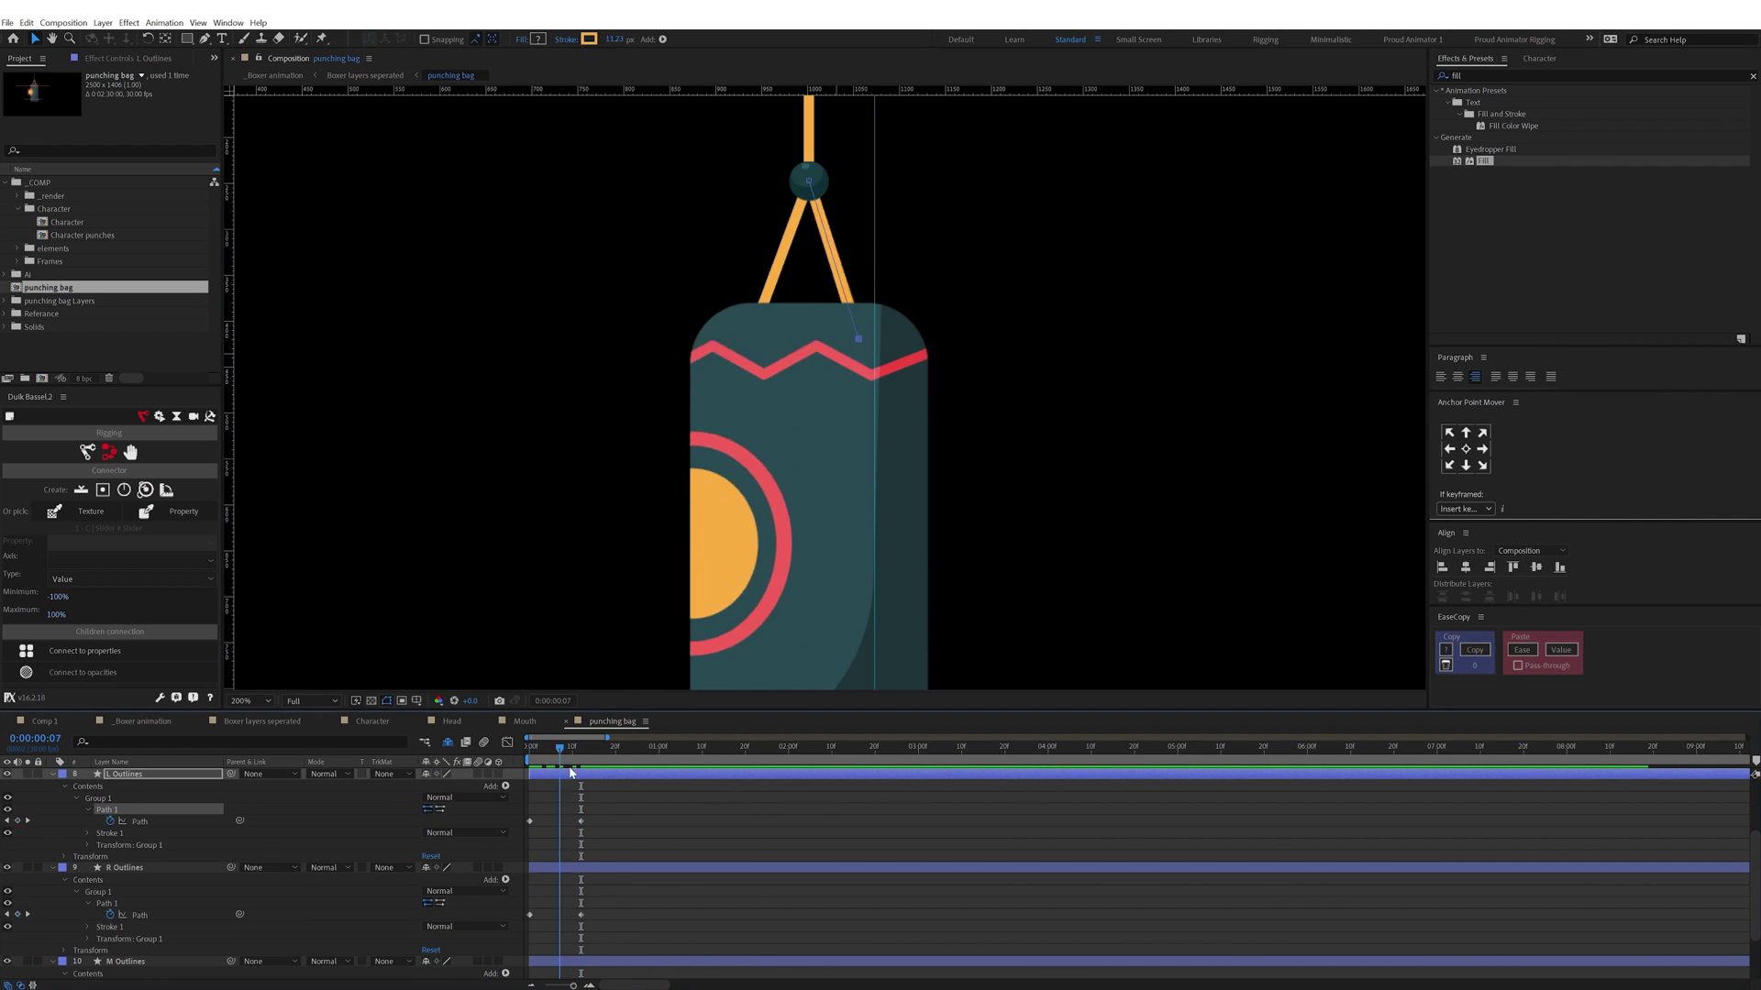
right_click(570, 773)
key(Escape)
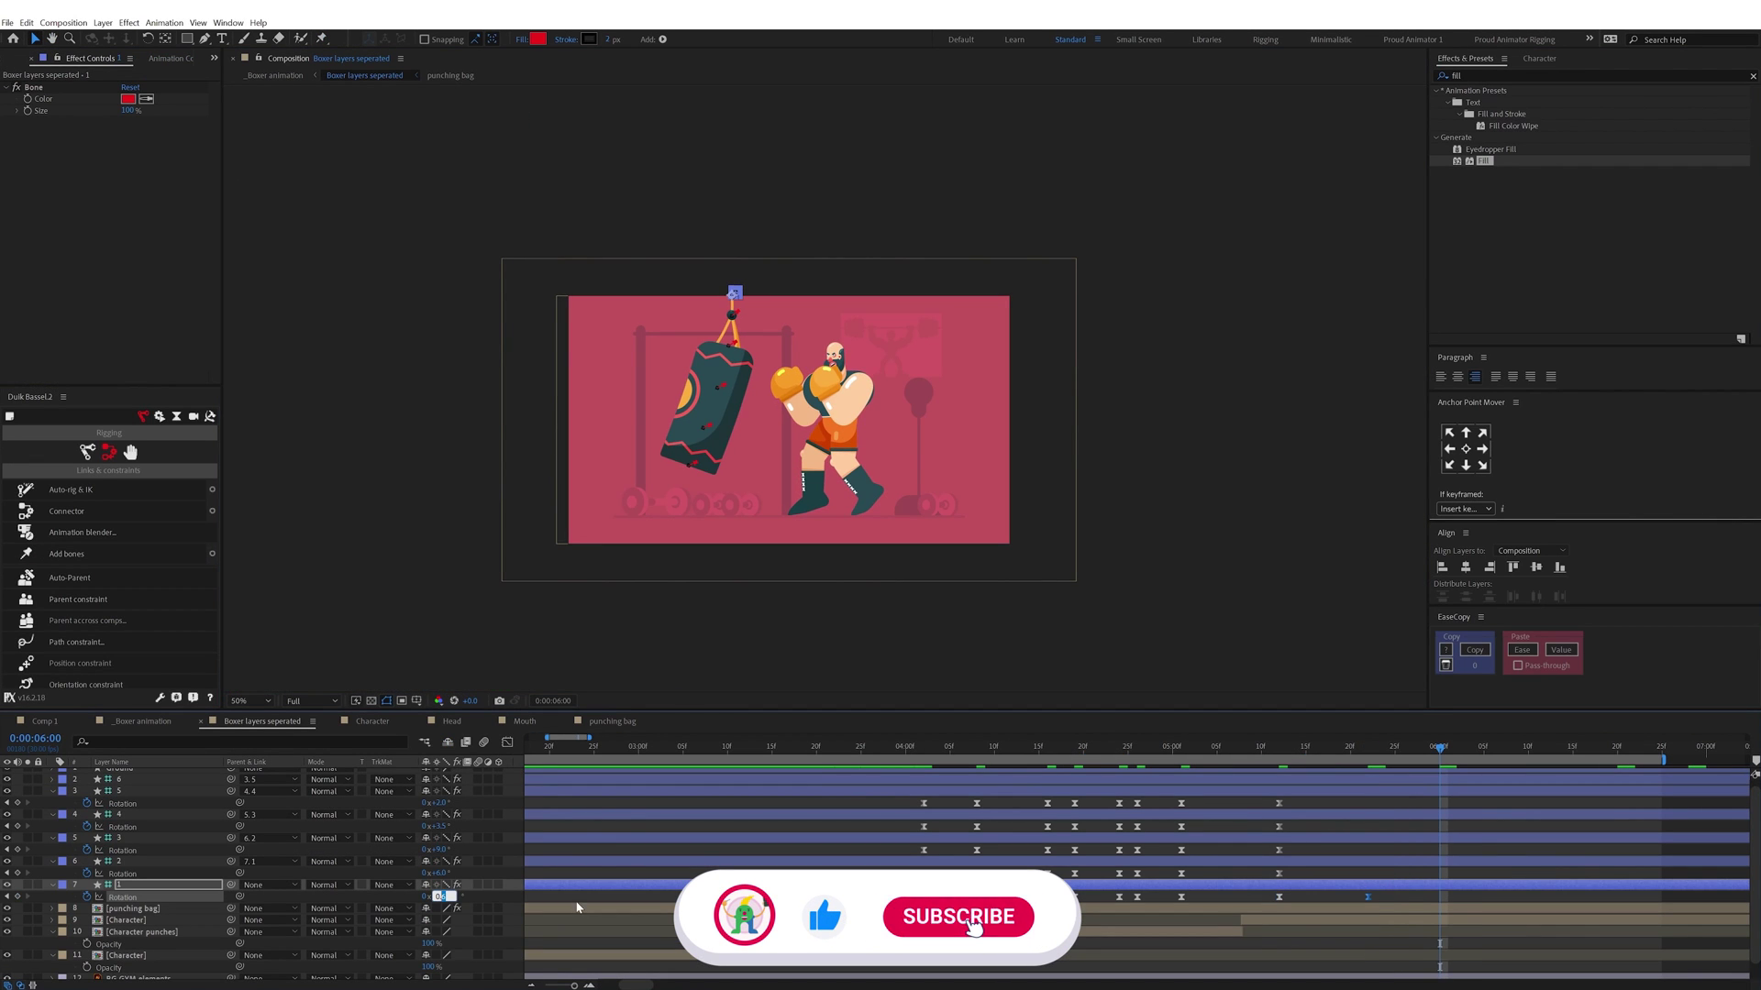
Enter bag bone rotation keyframes at 0:00:05:22 and 0:00:06:00
key(shift+Tab)
key(shift+Tab)
key(shift+Tab)
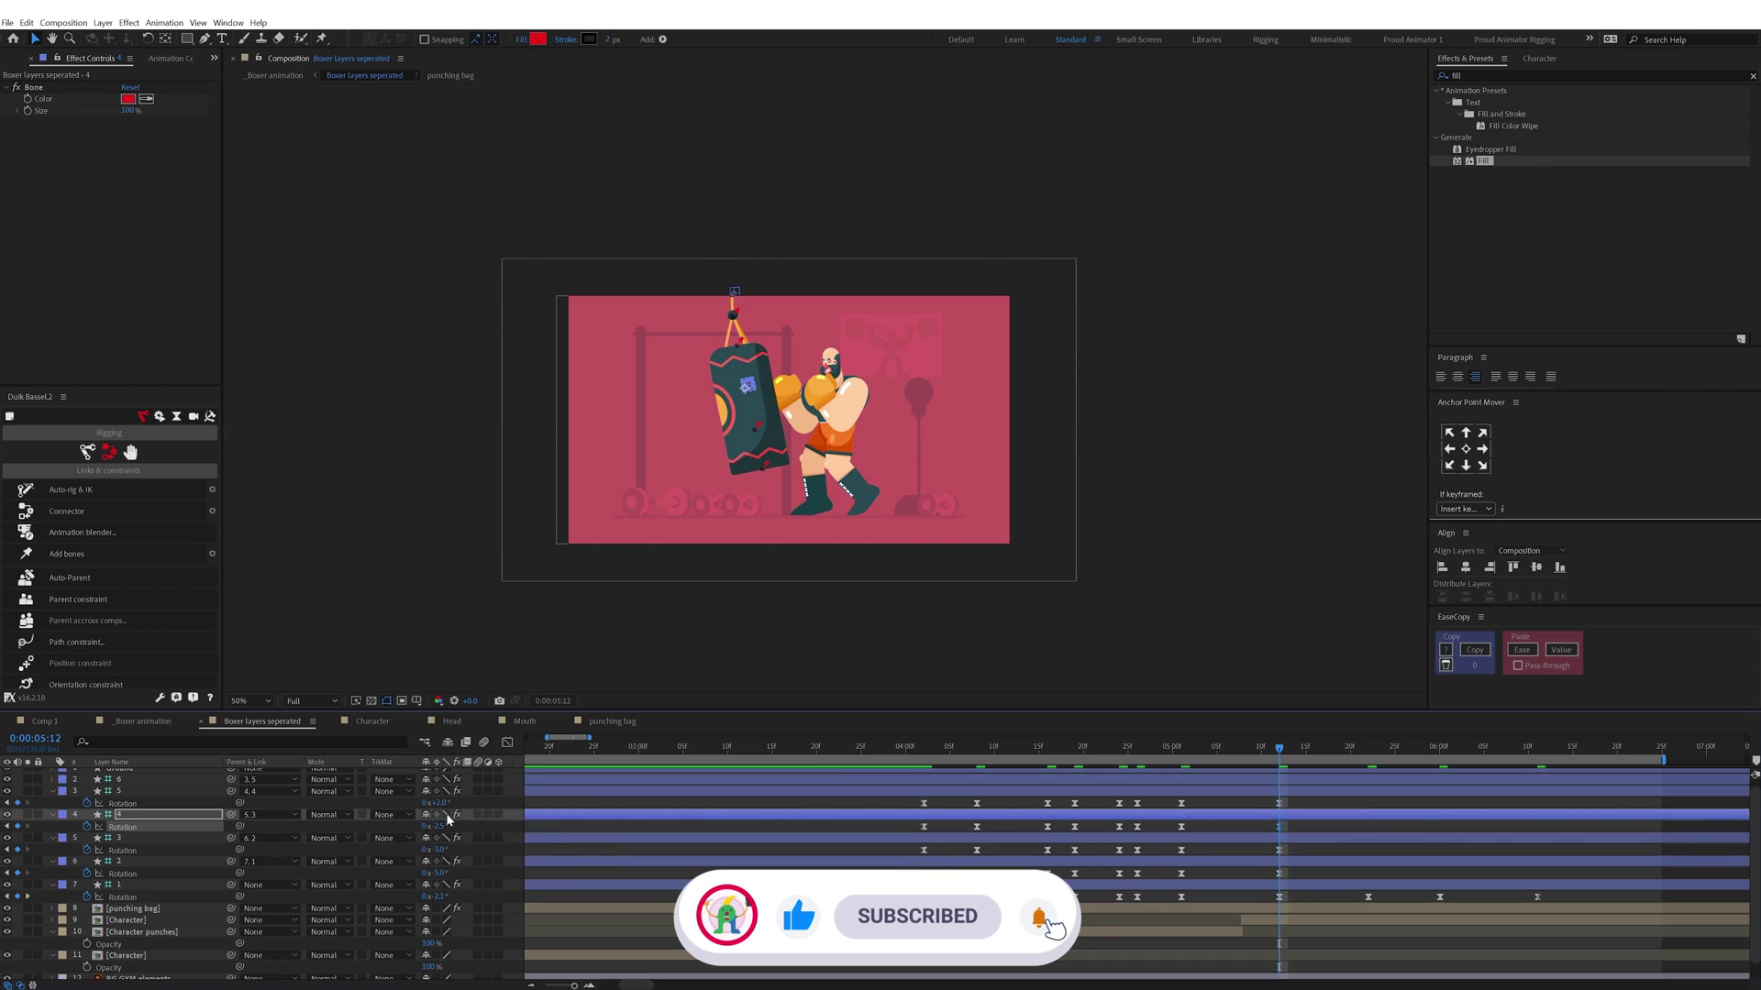
key(Return)
key(k)
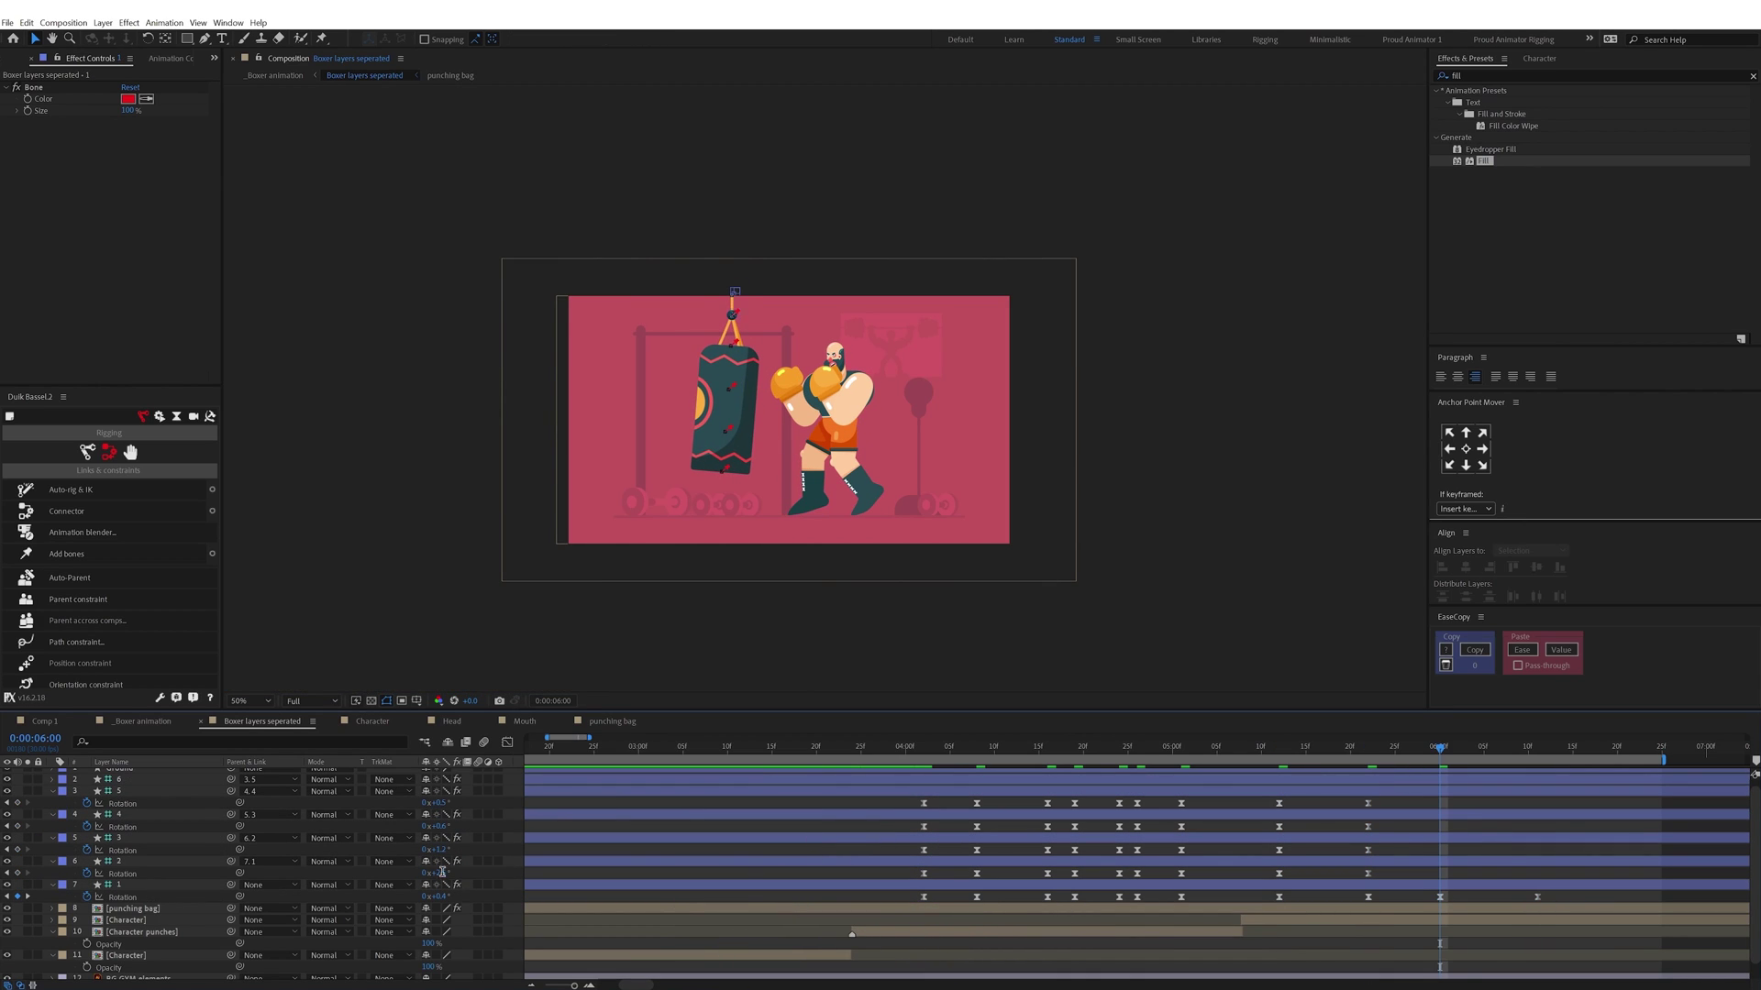
key(Return)
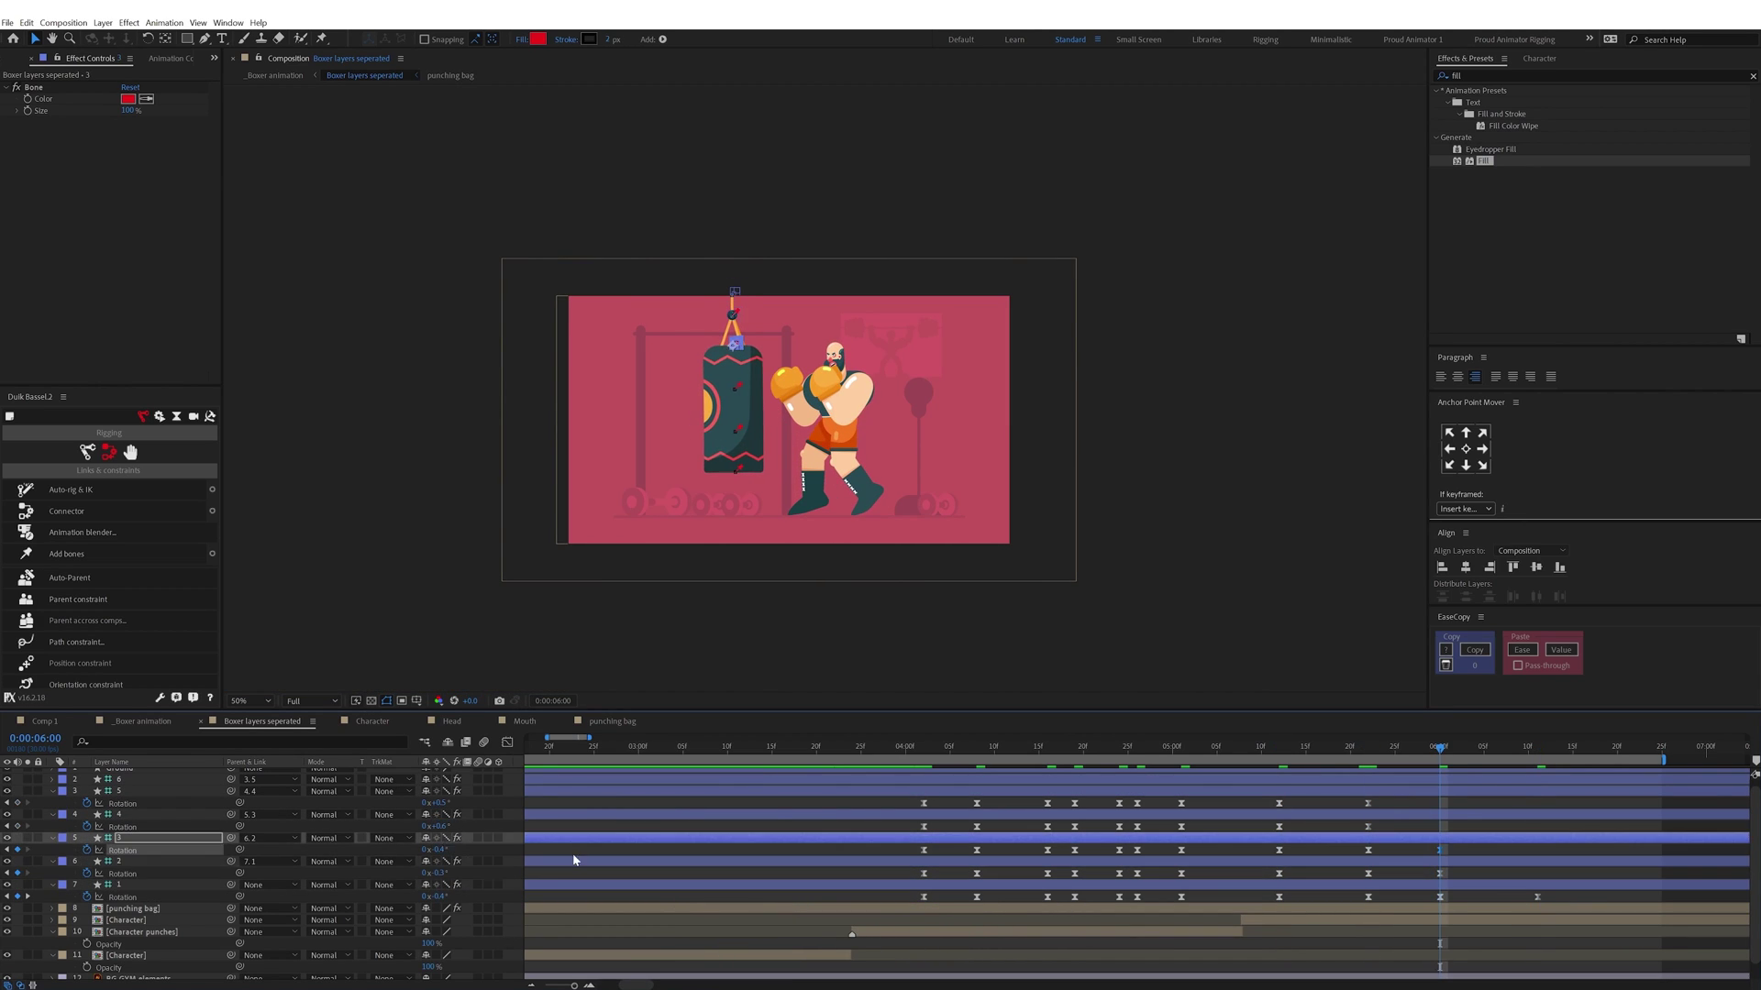
Ease layer 7's rotation keyframe curve in the Graph Editor, reviewing from 0:00:04:02
click(923, 748)
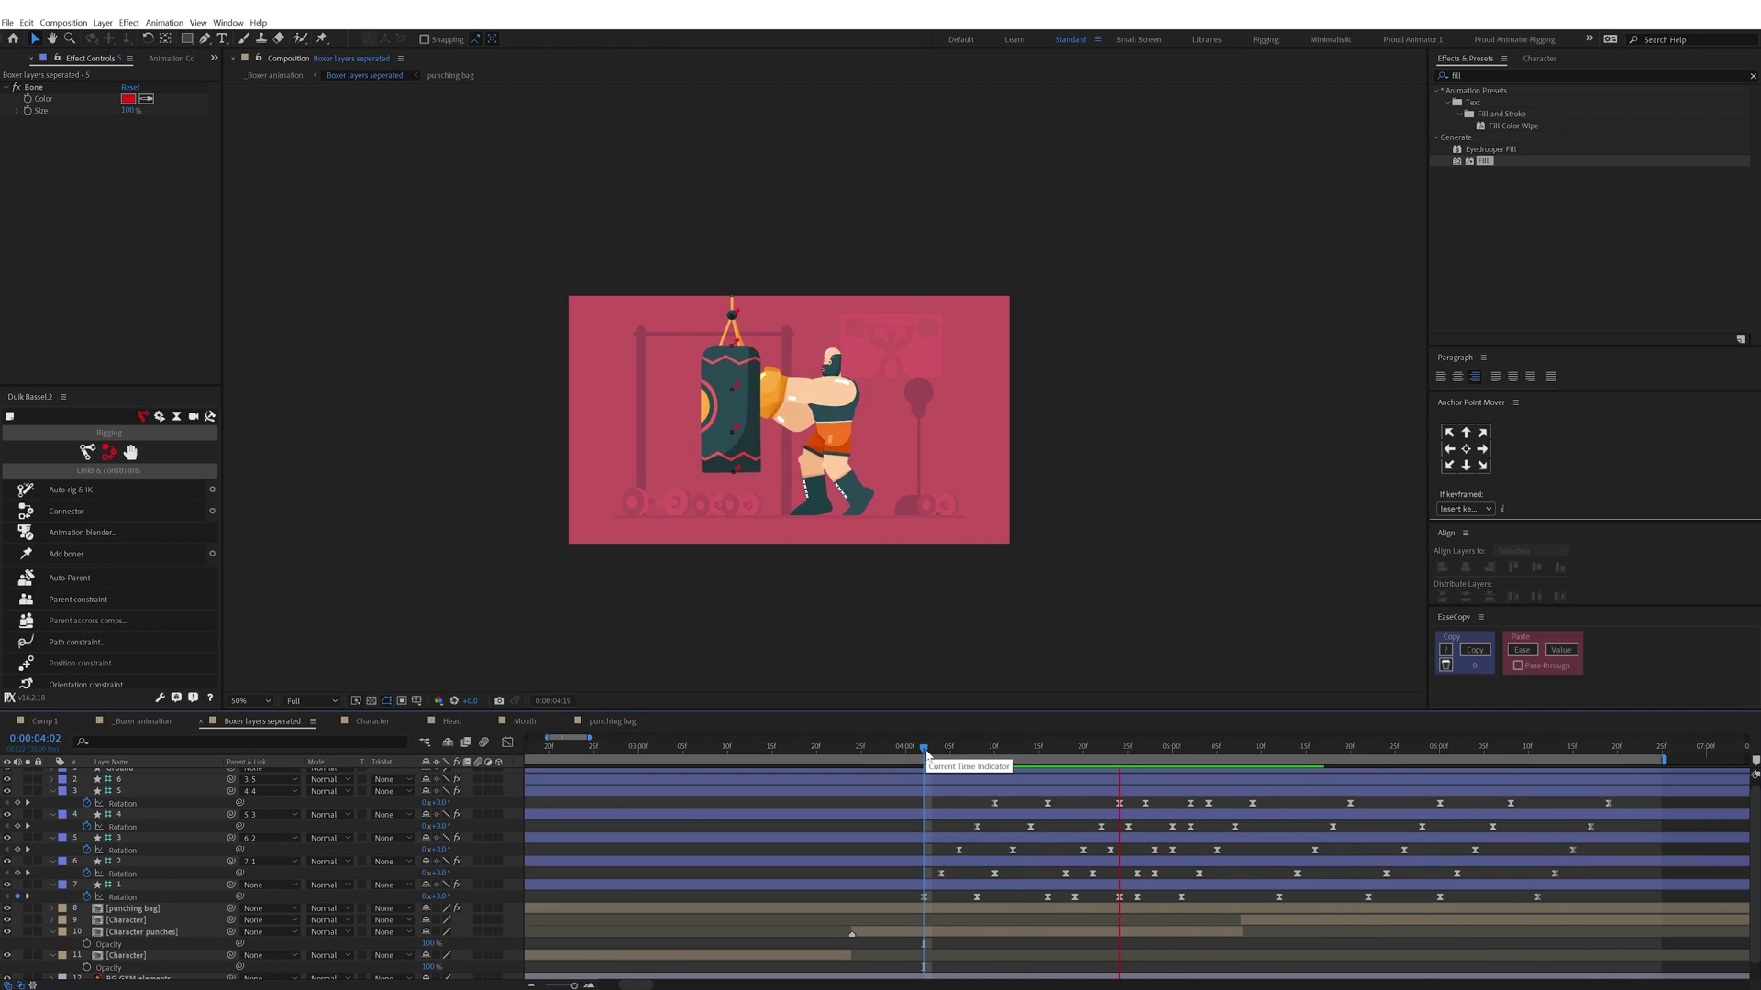
click(923, 897)
key(shift+F3)
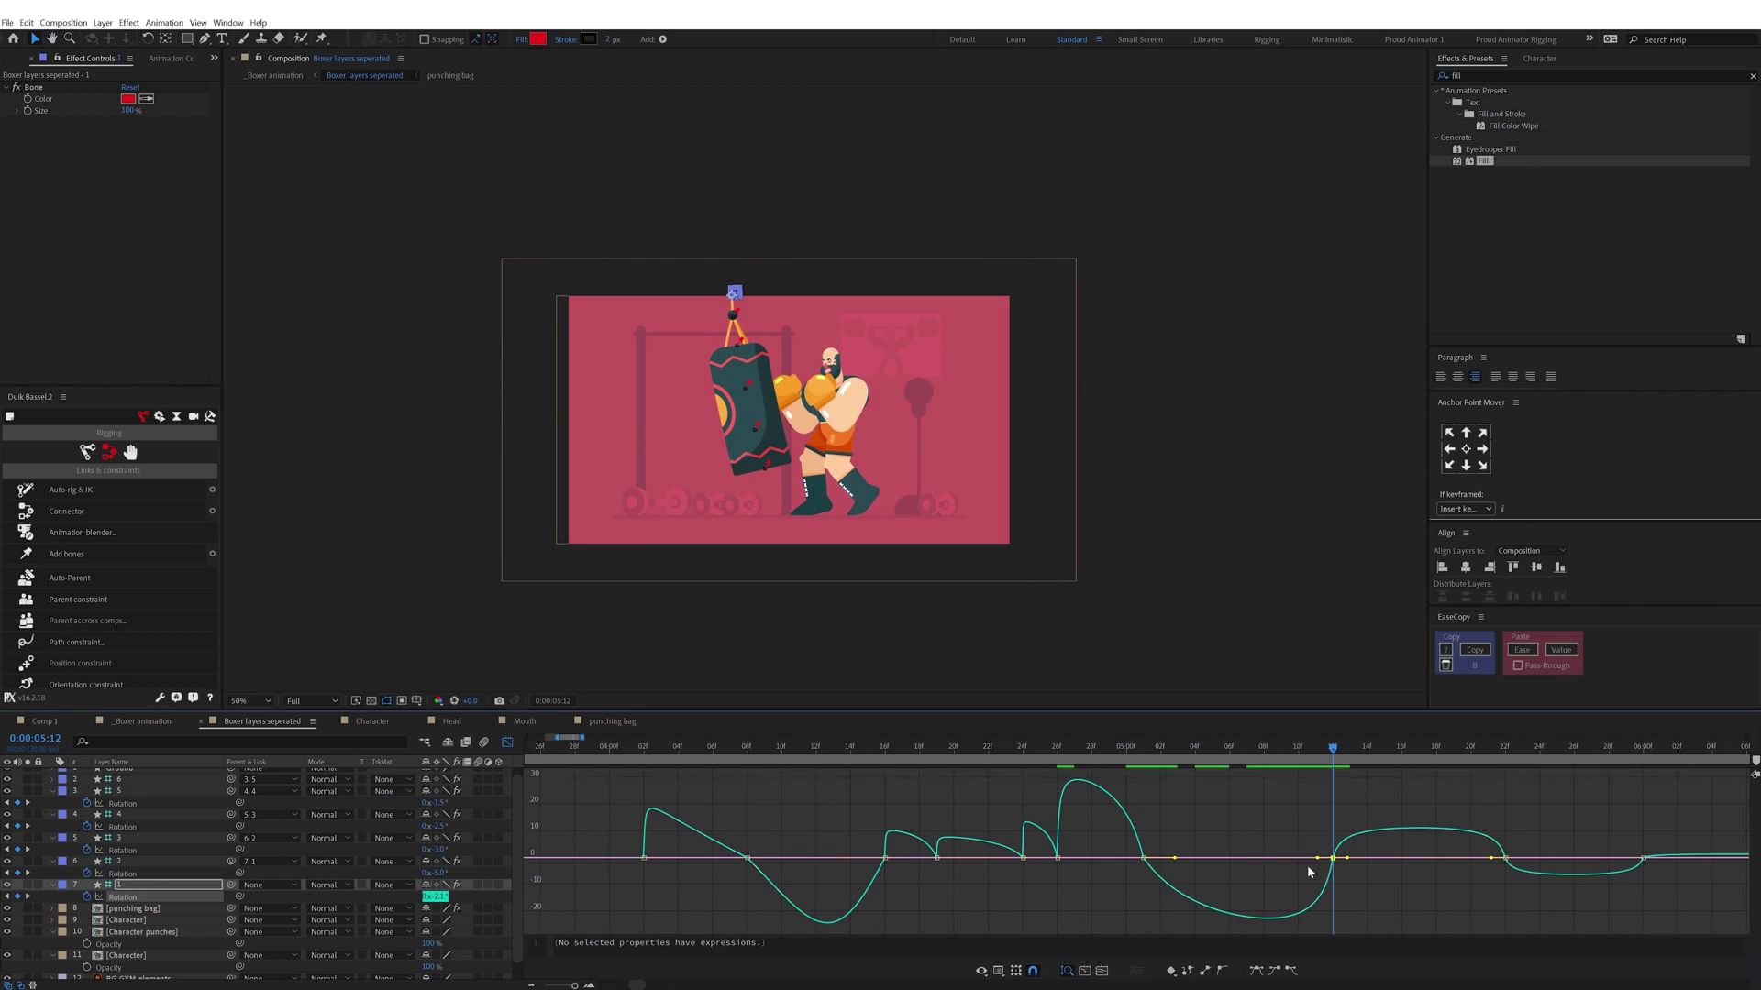
key(shift+F3)
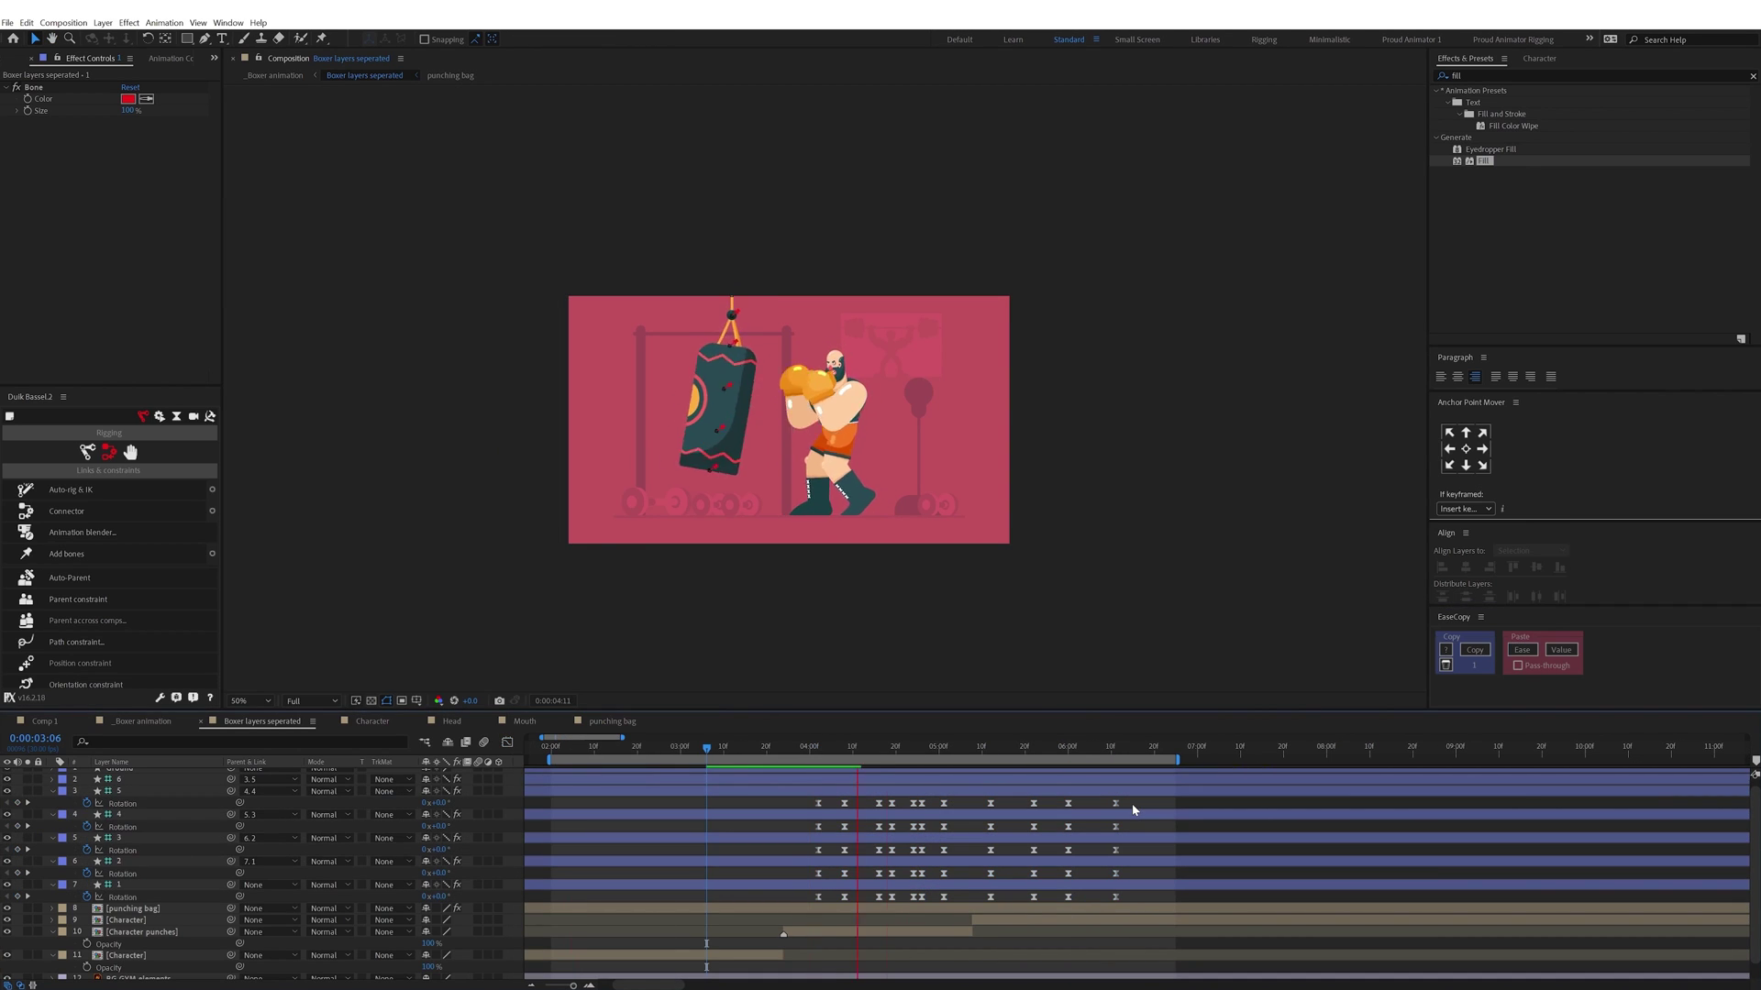